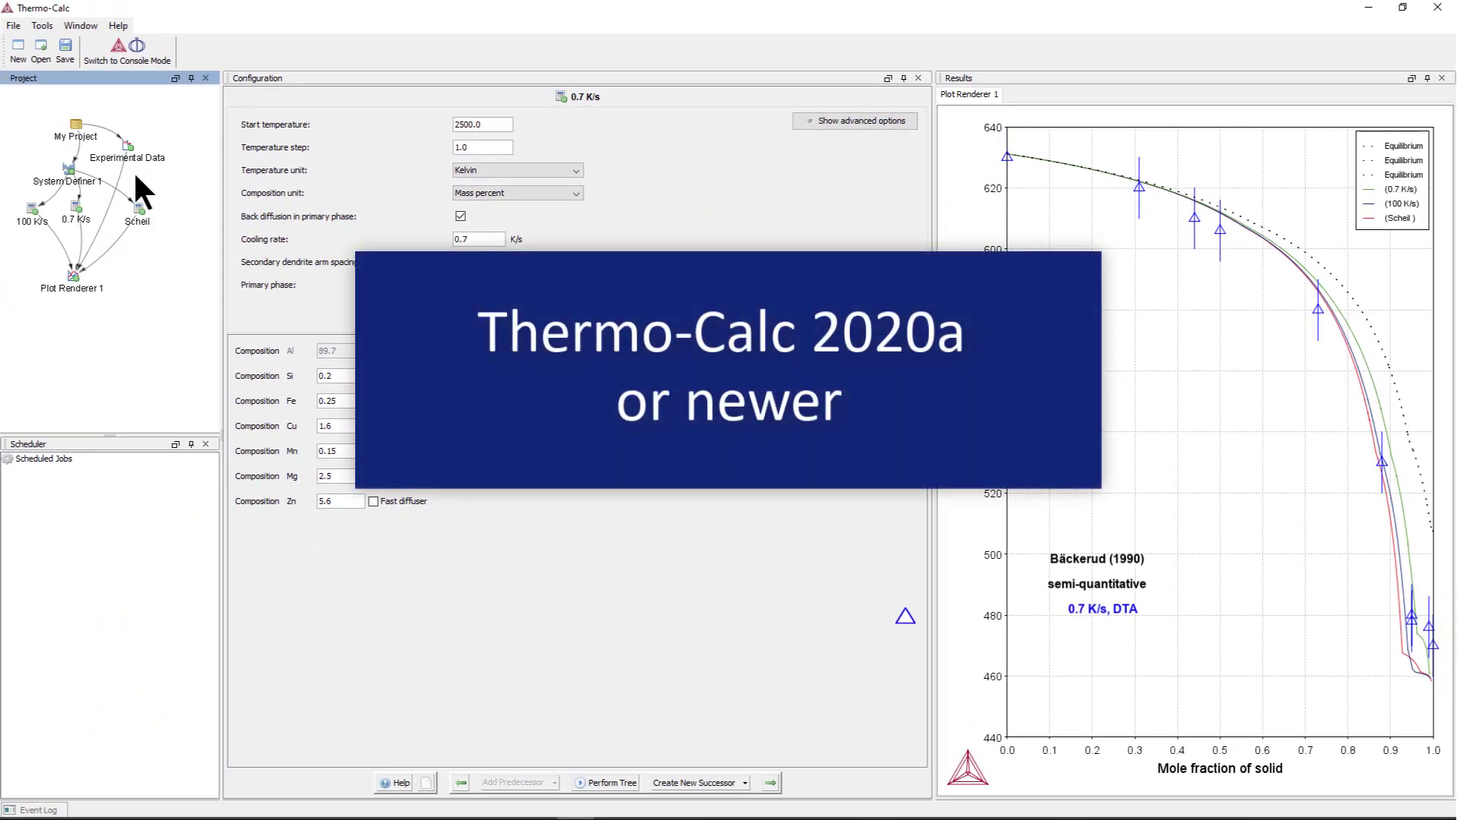
# Display the example's System Definer 1 with its TCAL6 and MOBAL5 databases.
pyautogui.click(85, 176)
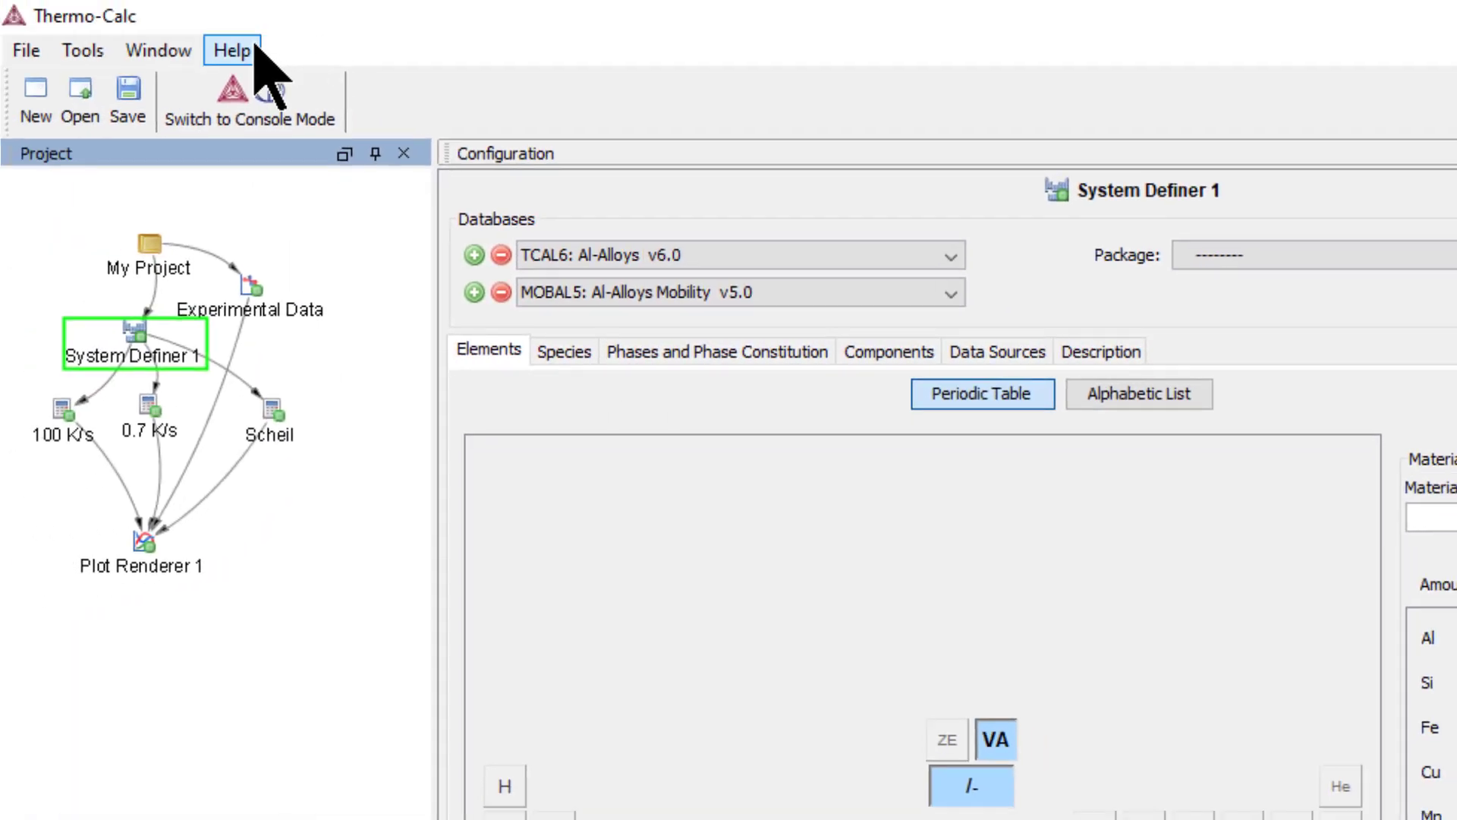
# Open the Thermo-Calc examples folder from Help > Example Files.
pyautogui.click(256, 47)
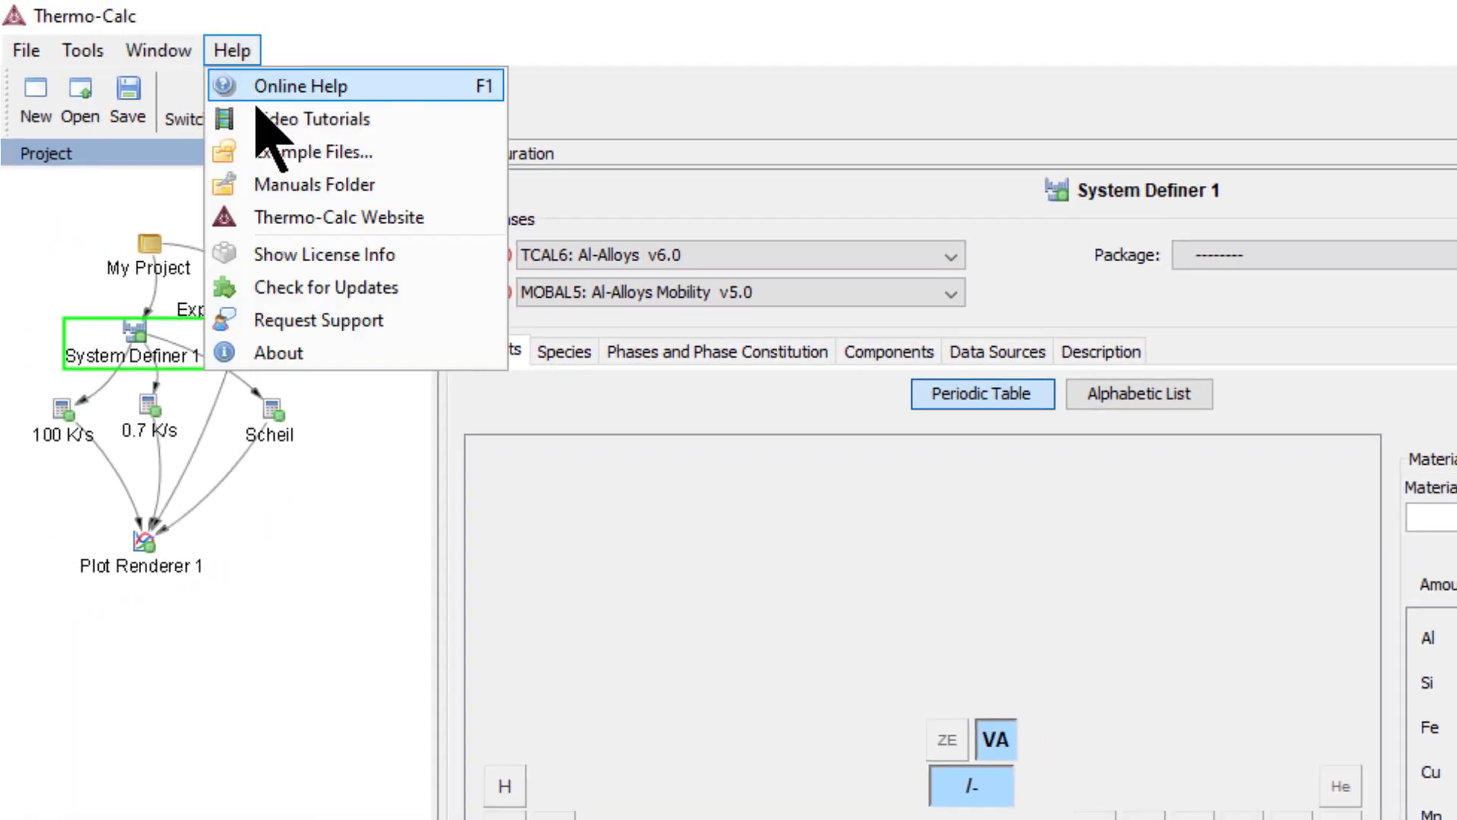
pyautogui.click(426, 150)
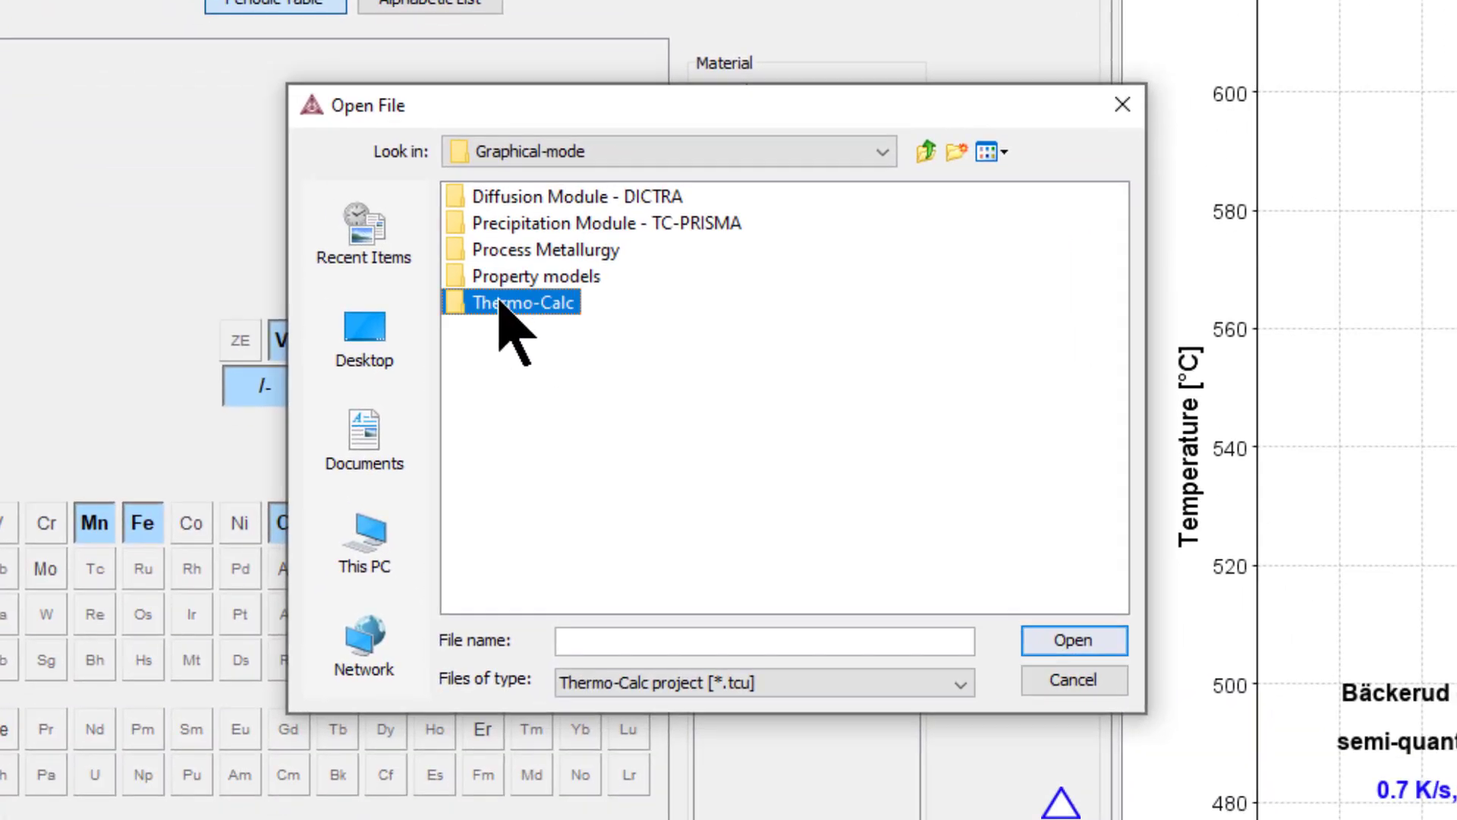
pyautogui.doubleClick(828, 476)
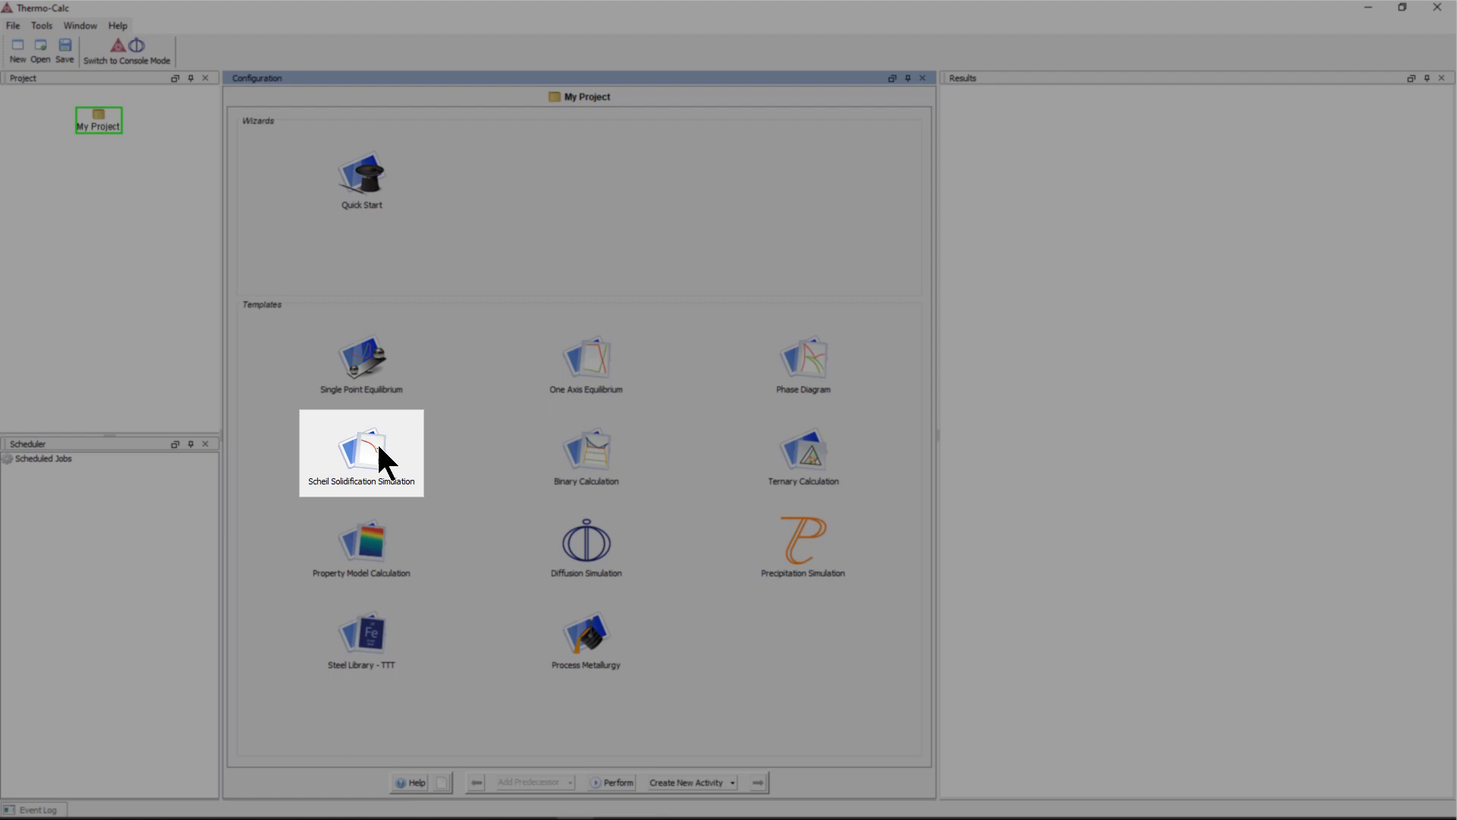
# Create a Scheil Solidification Simulation using the Aluminium-based alloys (TCAL6, MOBAL5) package.
pyautogui.doubleClick(366, 450)
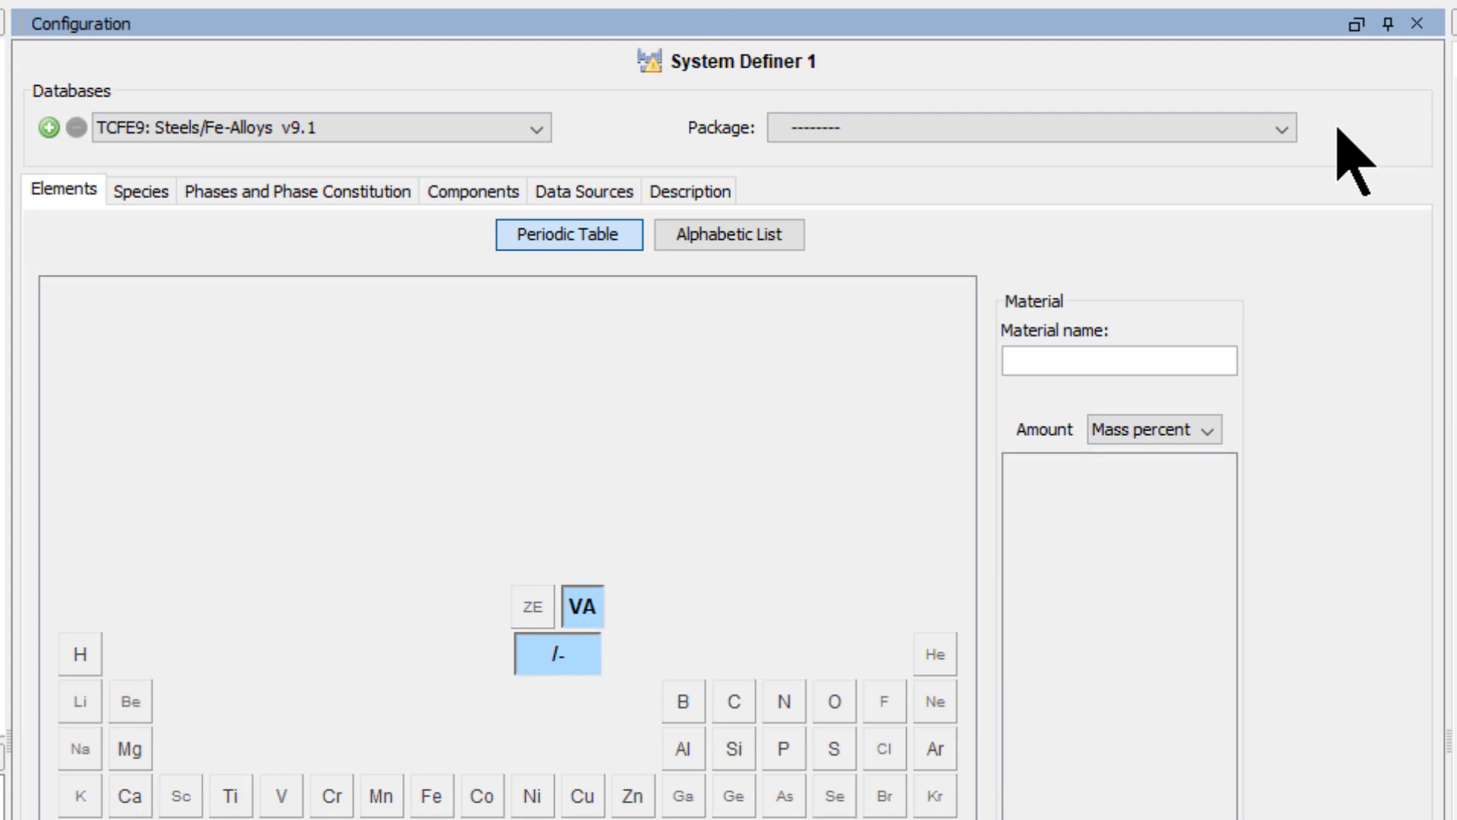
pyautogui.click(1281, 130)
pyautogui.click(1085, 231)
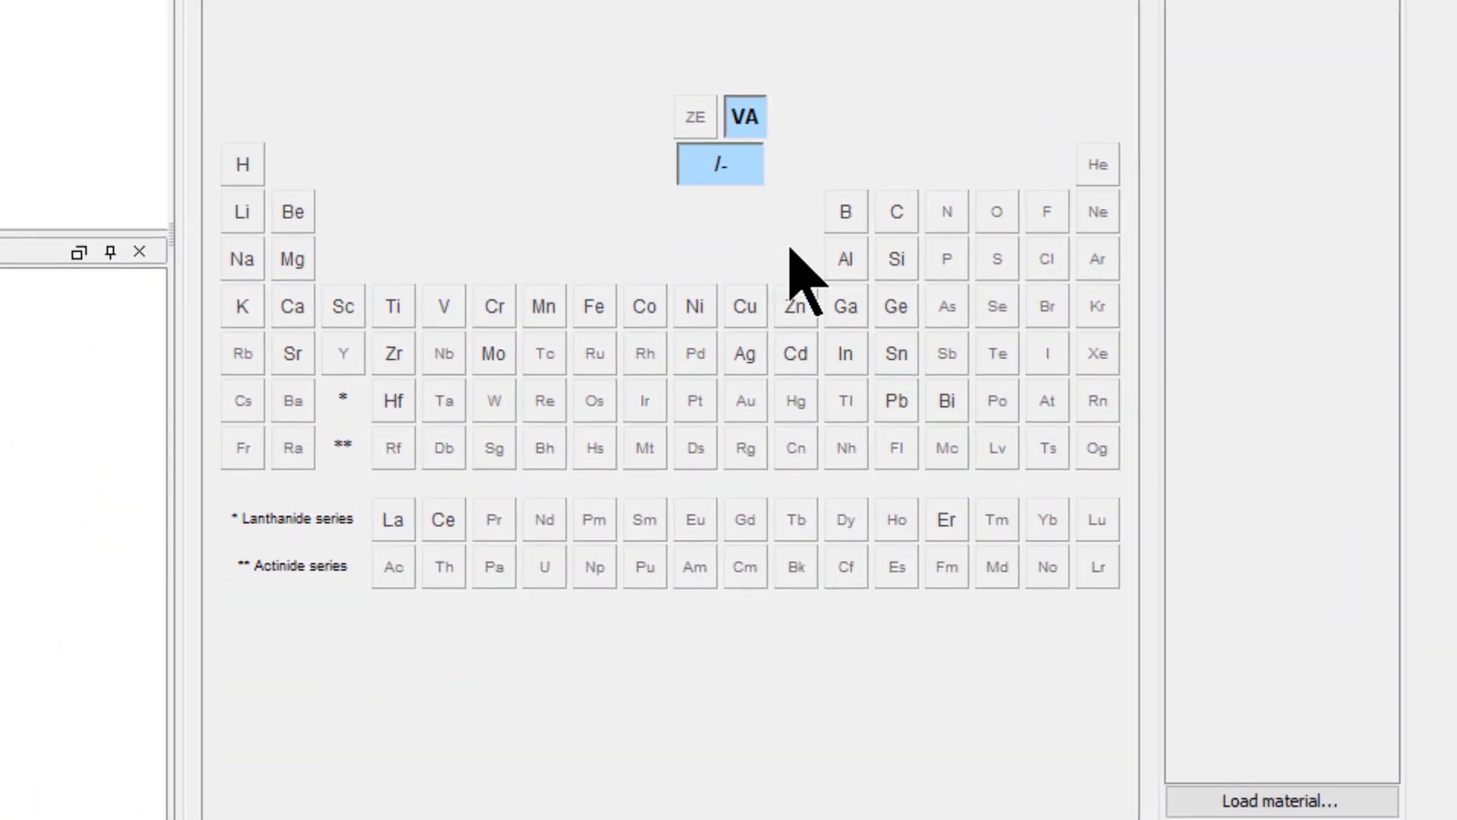
# Add Al, Si, Fe, Cu, Mn, Mg and Zn to the alloy system.
pyautogui.click(844, 258)
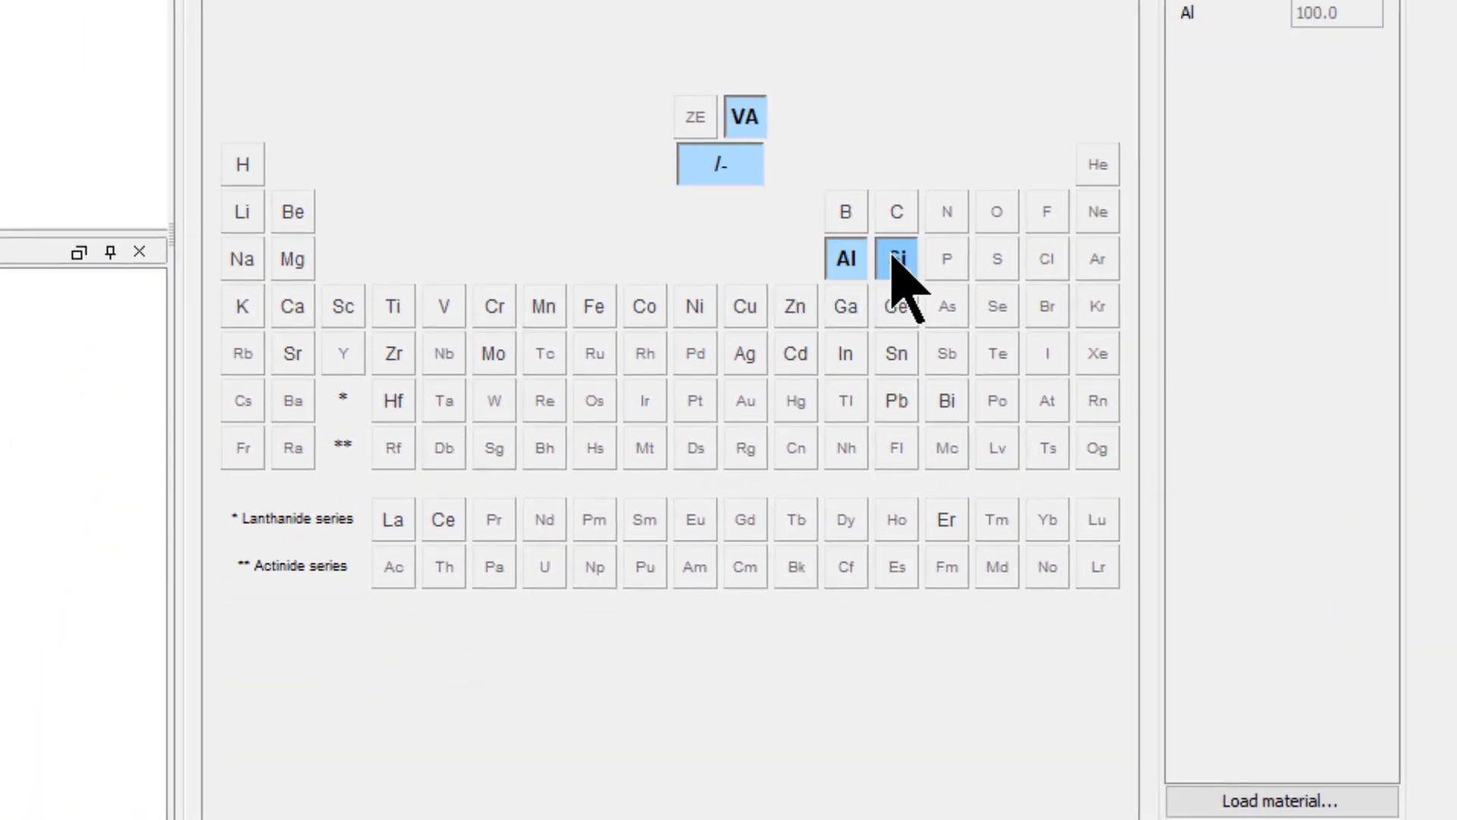
pyautogui.click(890, 259)
pyautogui.click(606, 306)
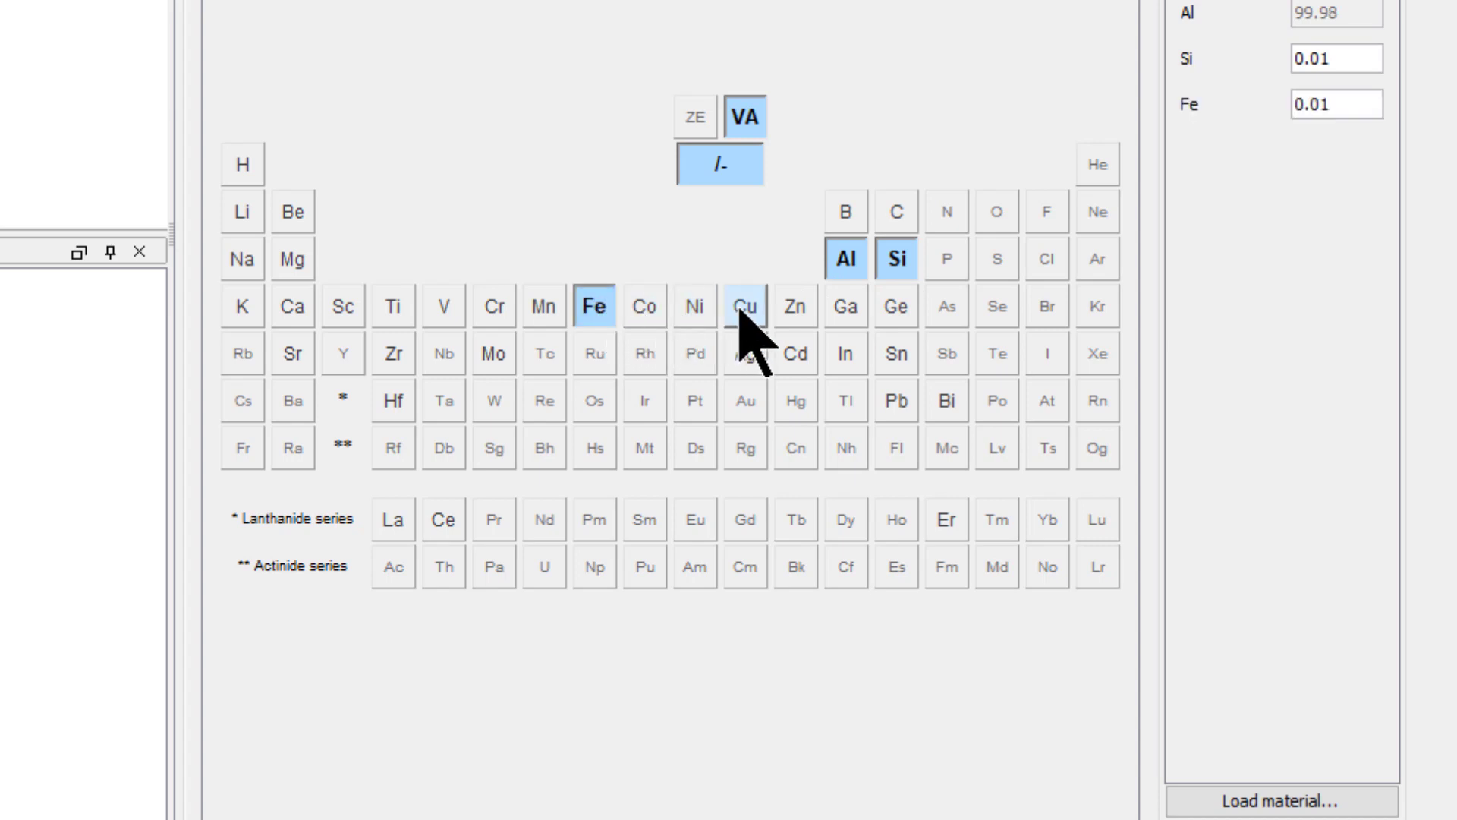
pyautogui.click(743, 306)
pyautogui.click(549, 307)
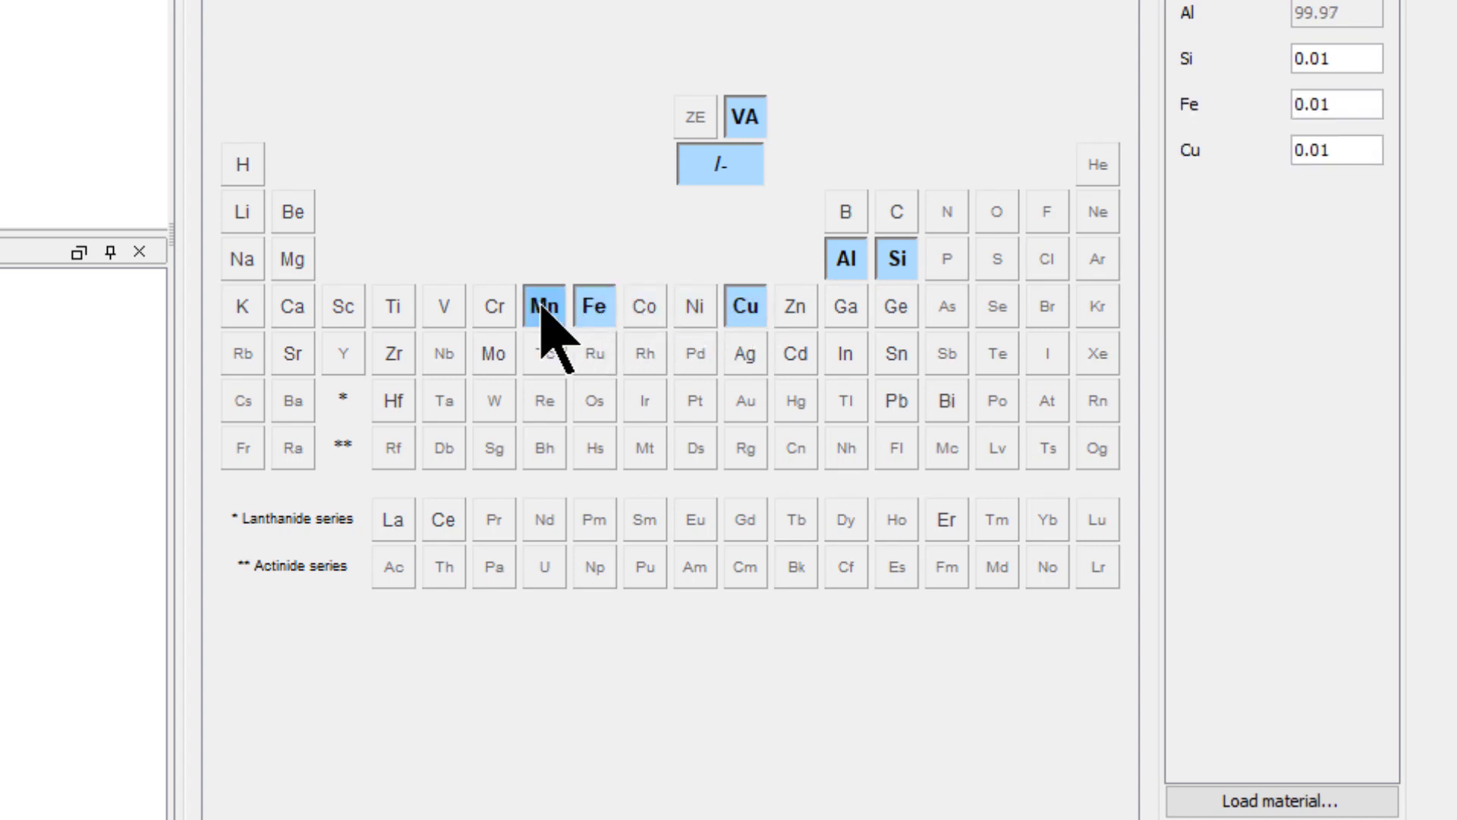
pyautogui.click(296, 256)
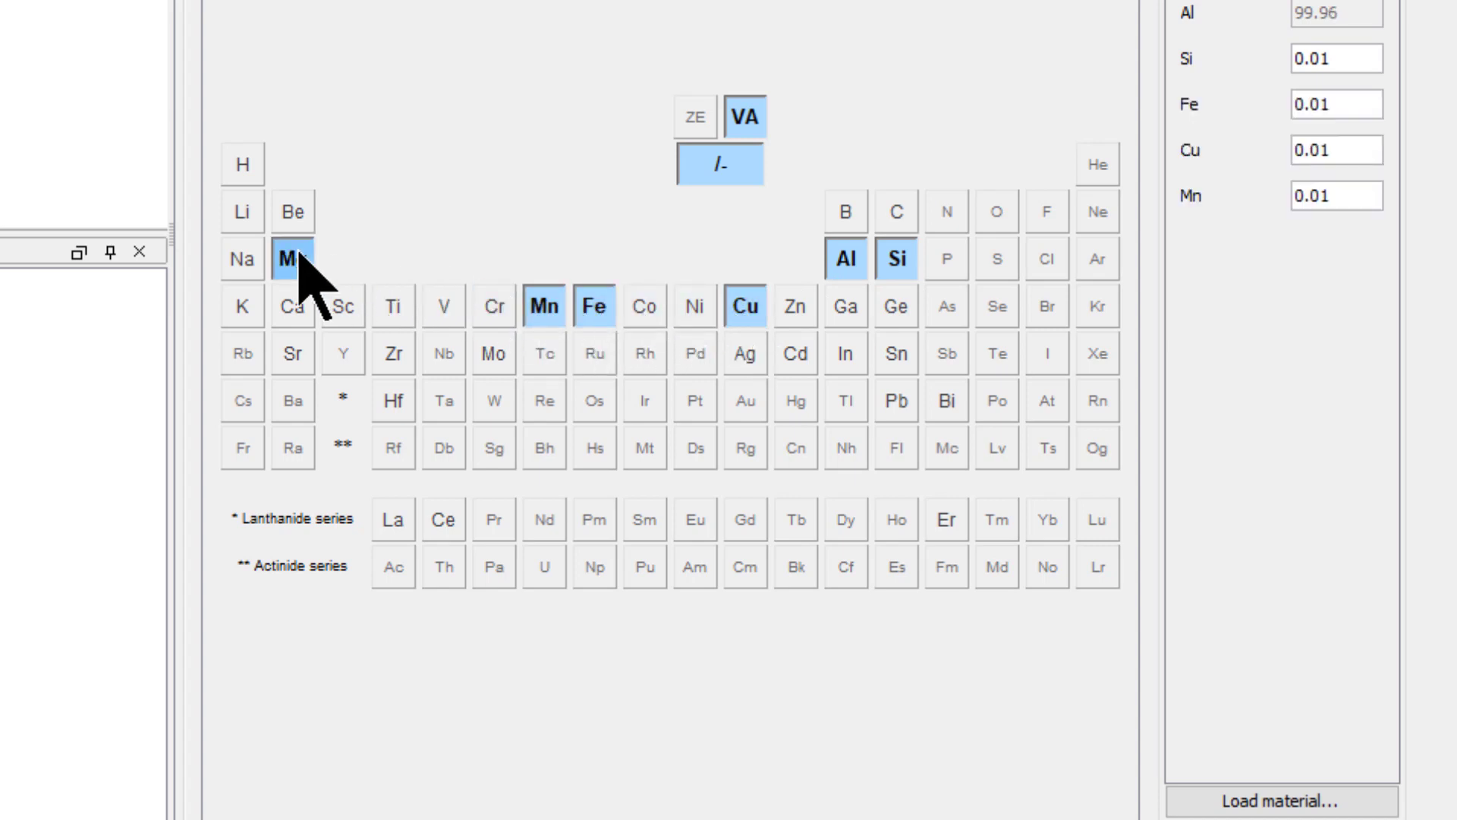
pyautogui.click(793, 306)
# Enter mass percent Si 0.2, Fe 0.25, Cu 1.6, Mn 0.15, Mg 2.5, Zn 5.6.
pyautogui.doubleClick(1351, 62)
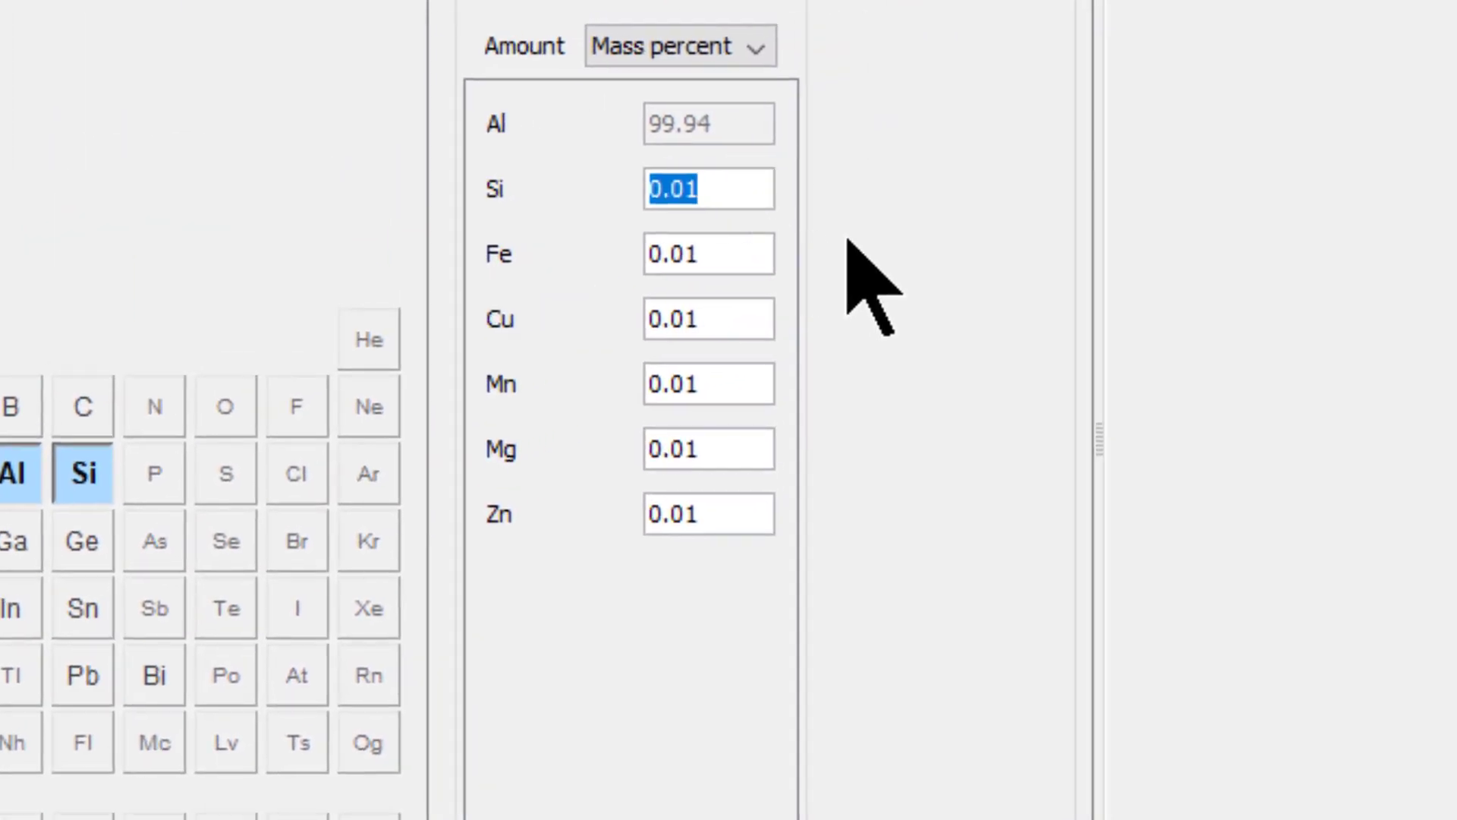
pyautogui.write('0.2')
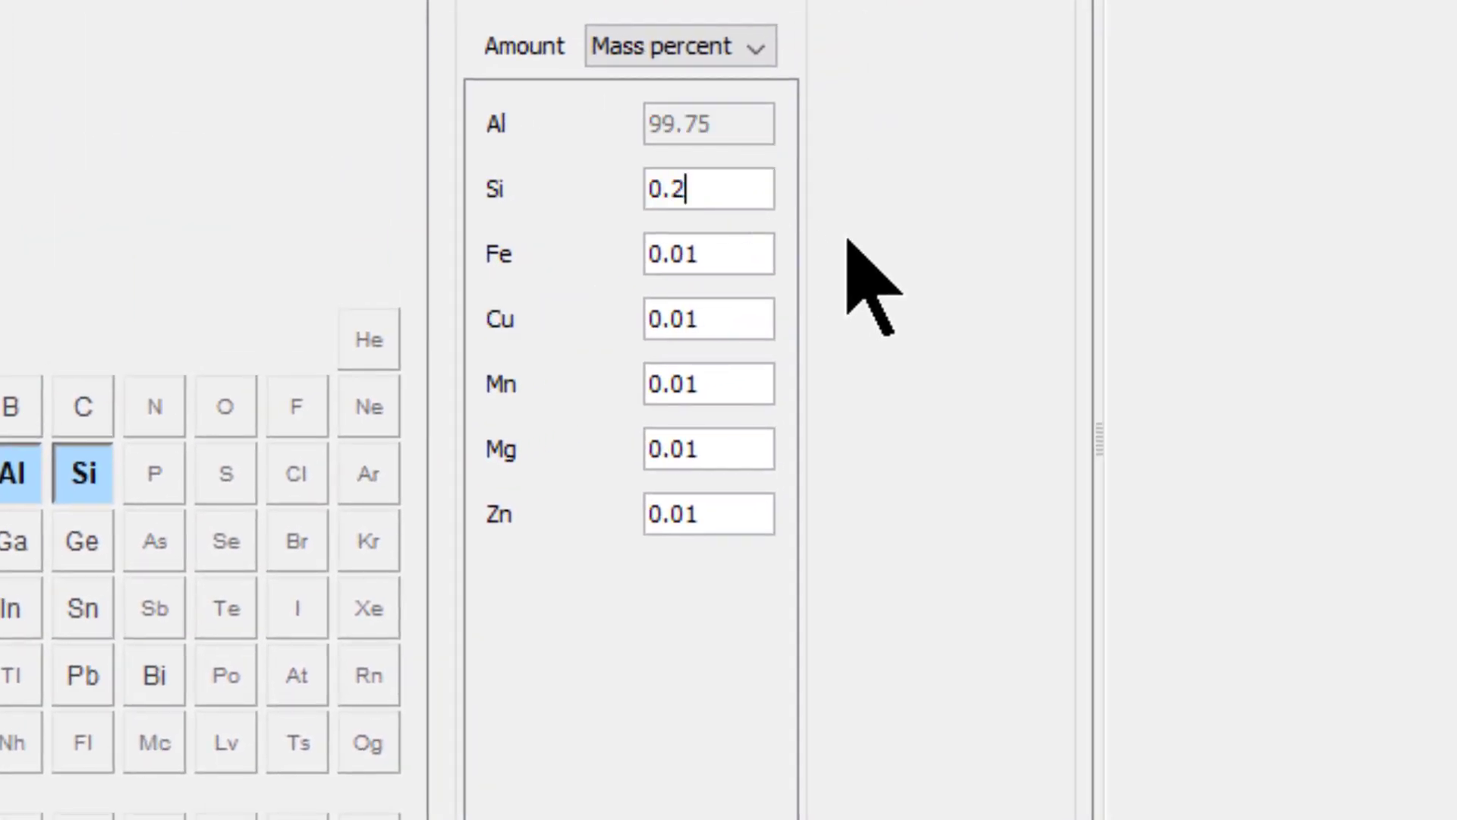
pyautogui.press('Tab')
pyautogui.write('0.25')
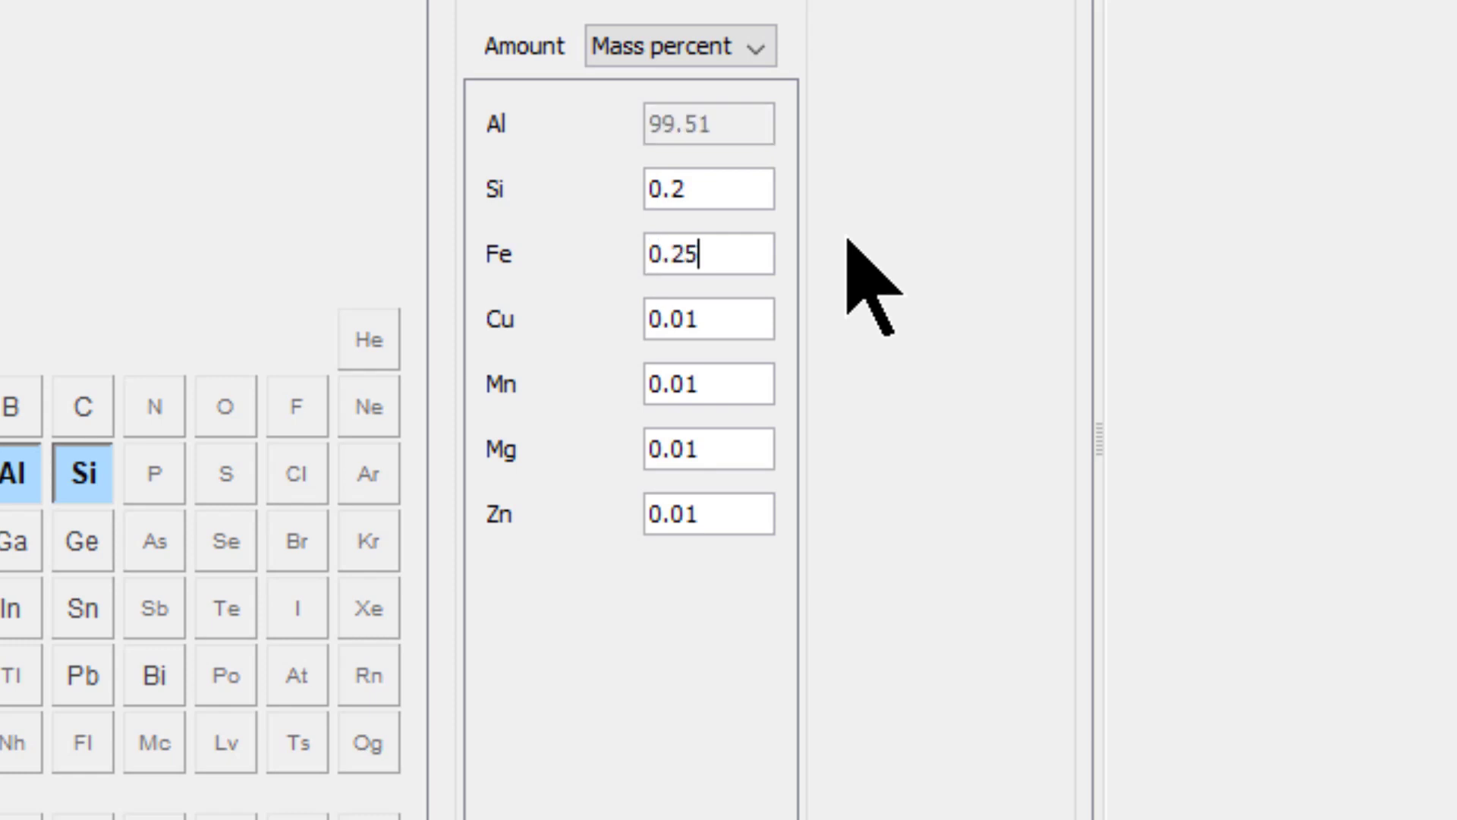
pyautogui.press('Tab')
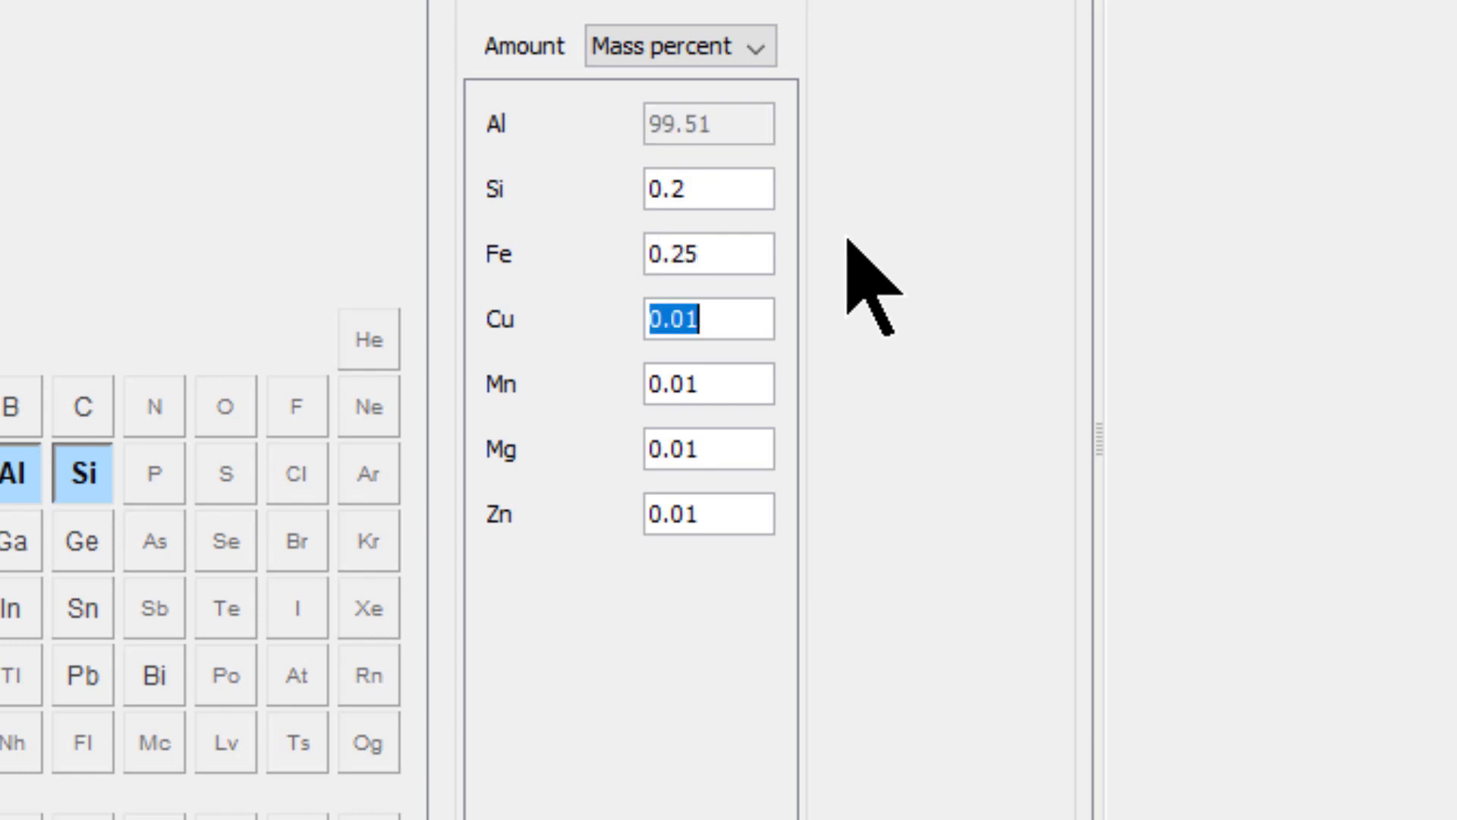
pyautogui.write('1.6')
pyautogui.press('Tab')
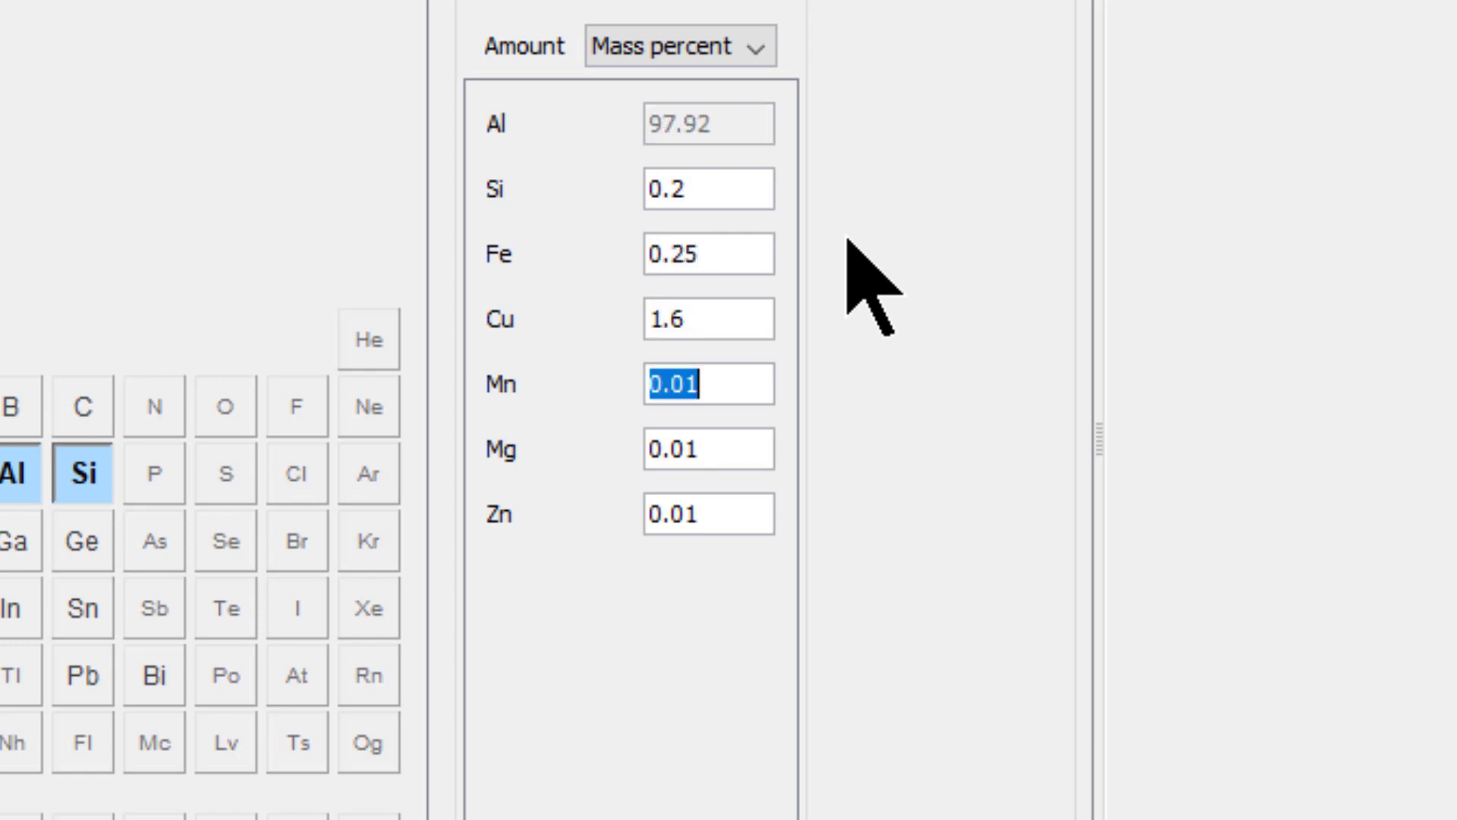
pyautogui.write('0.15')
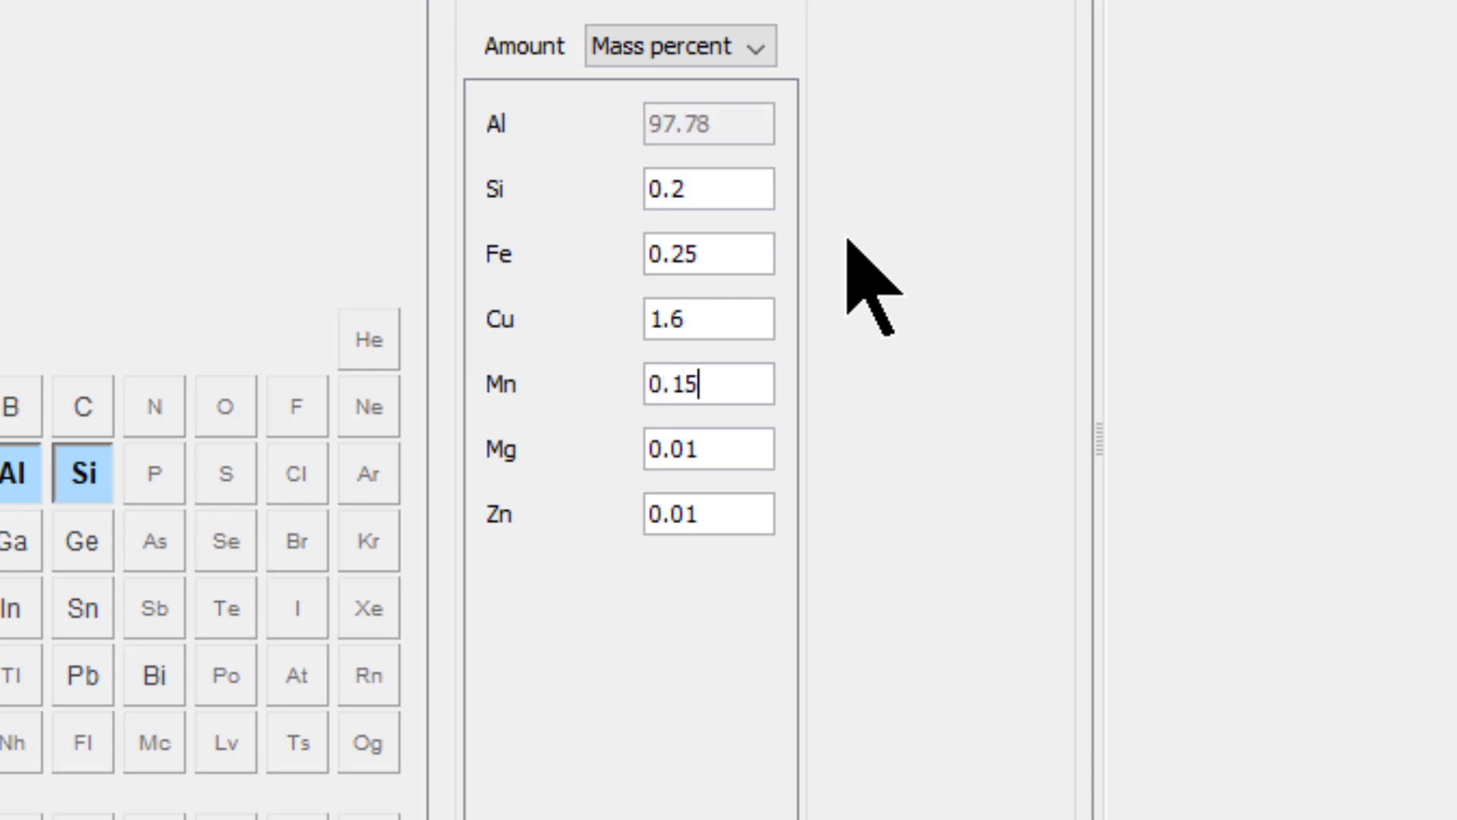
pyautogui.press('Tab')
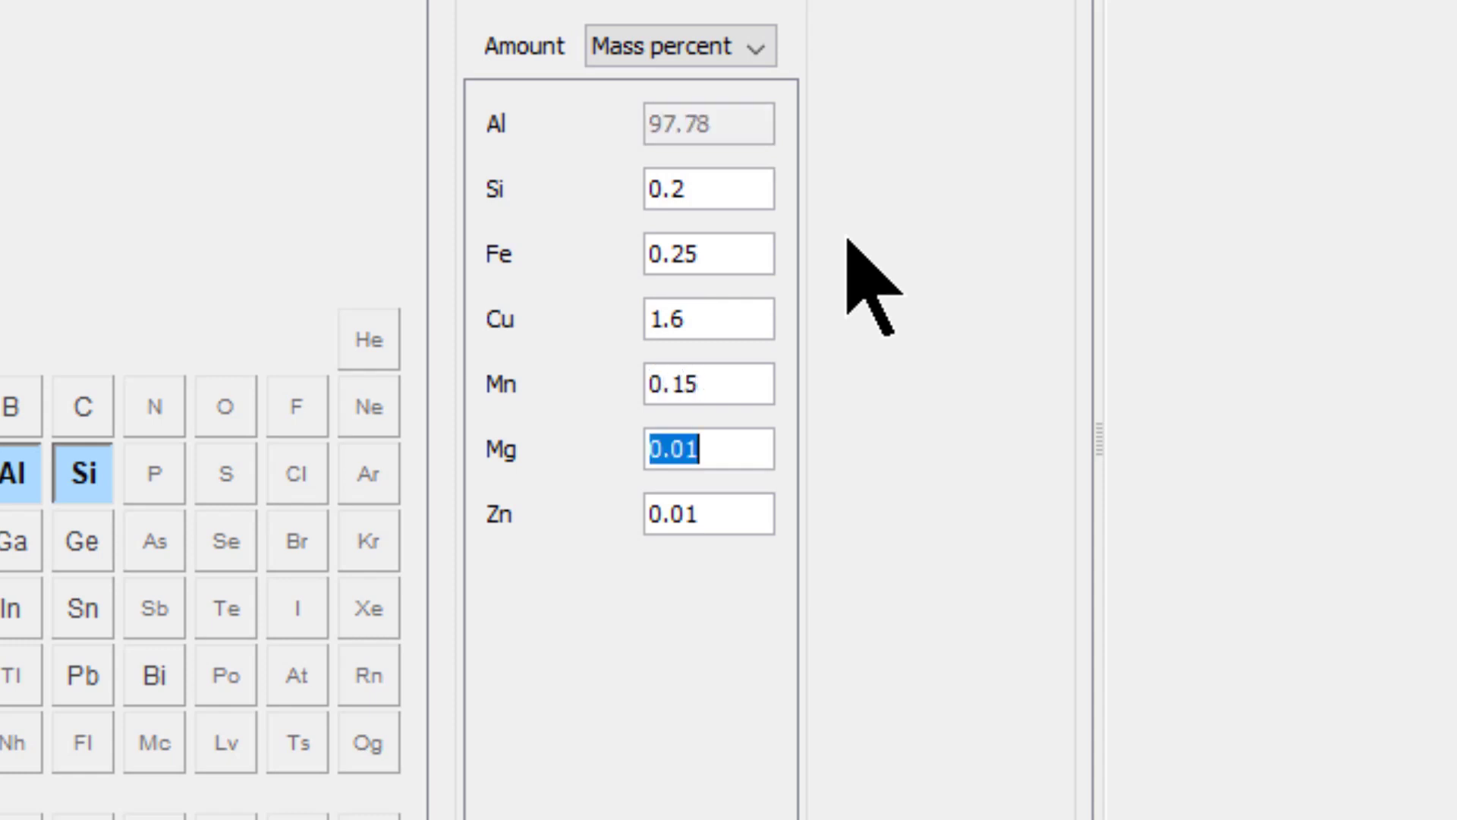
pyautogui.write('2.5')
pyautogui.press('Tab')
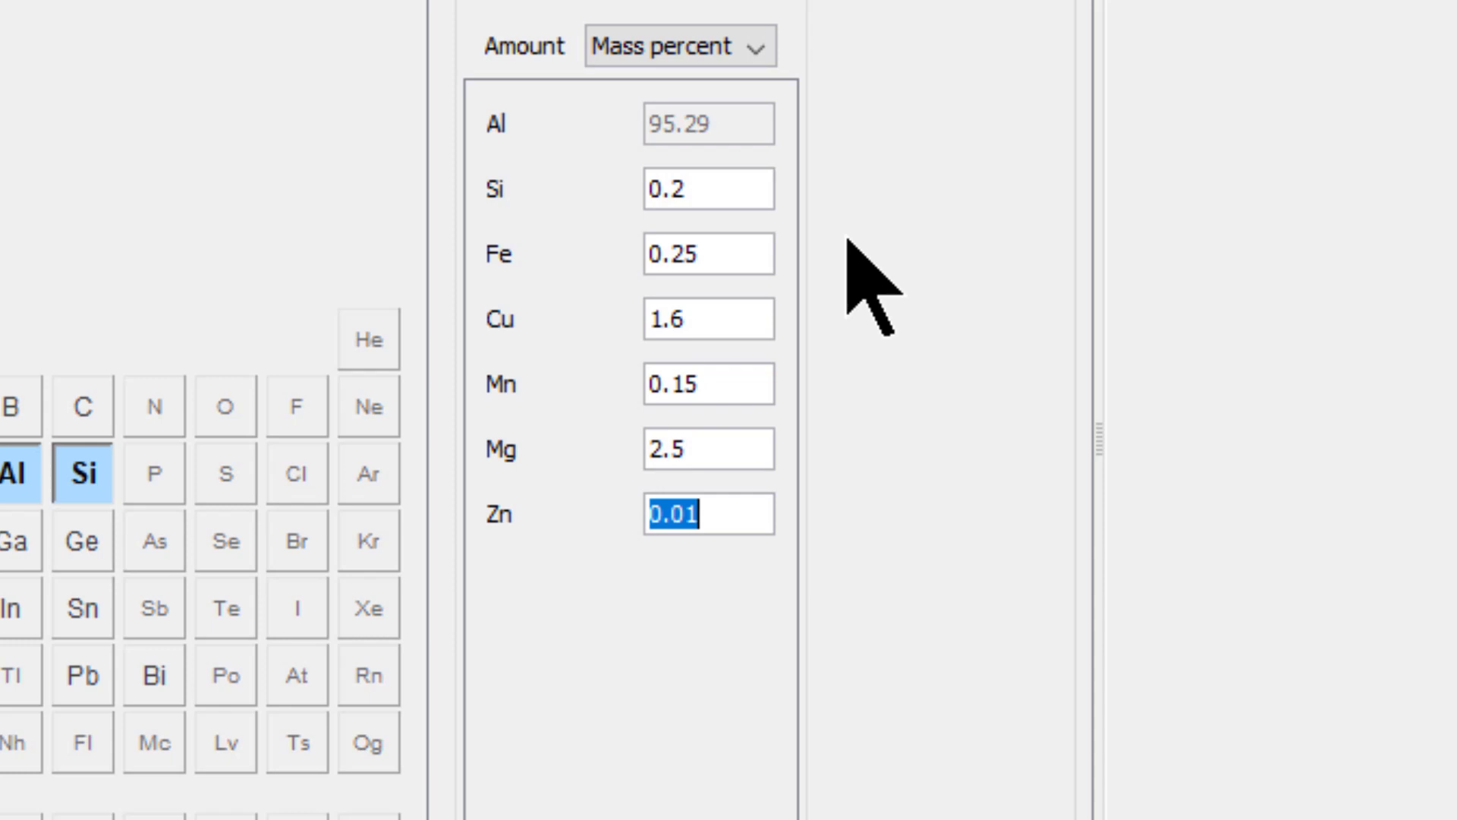
pyautogui.write('5.6')
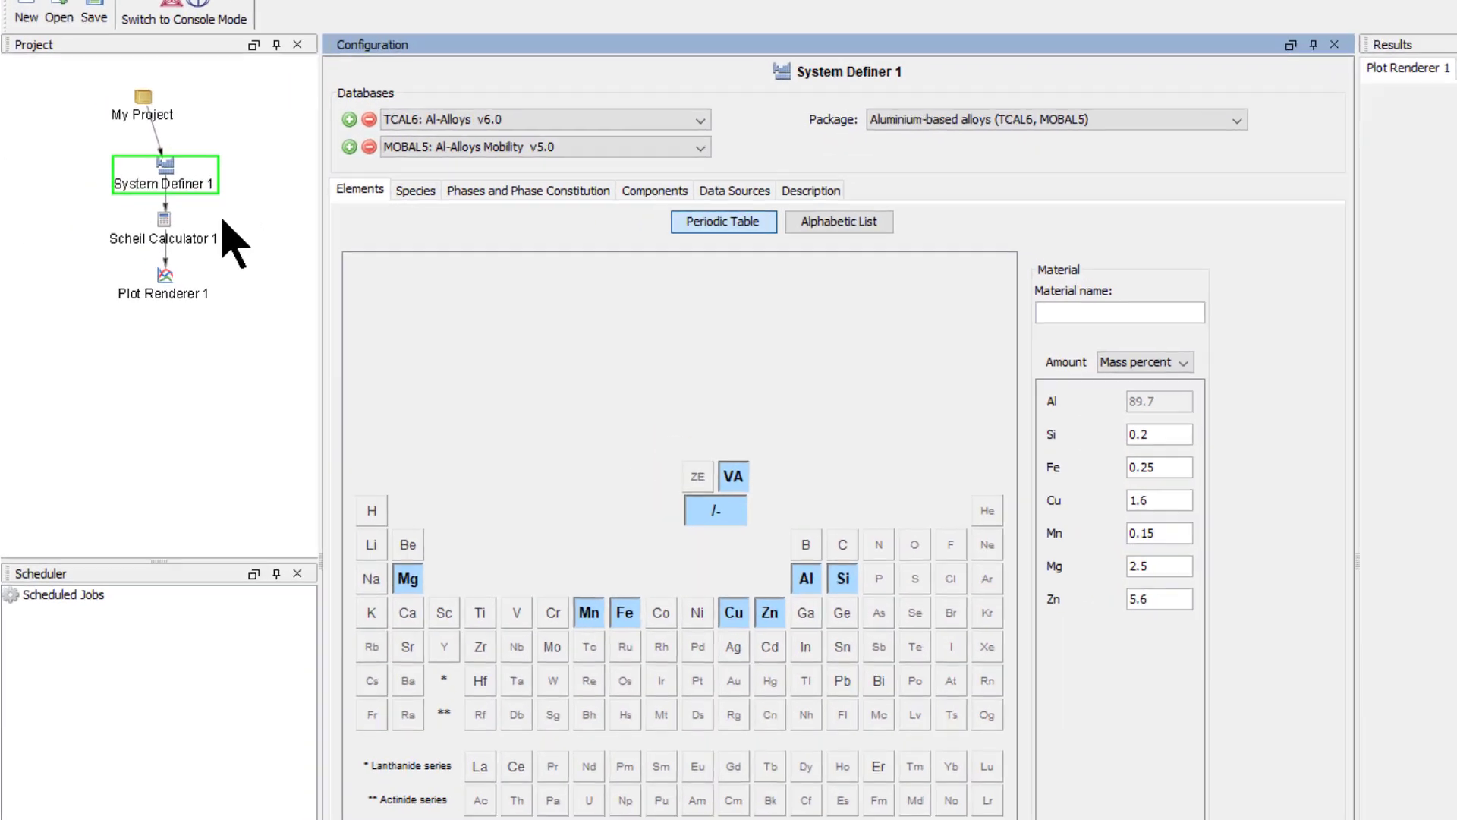
# In Scheil Calculator 1, enable back diffusion at 0.7 K/s with FCC_A1 as primary phase.
pyautogui.click(112, 203)
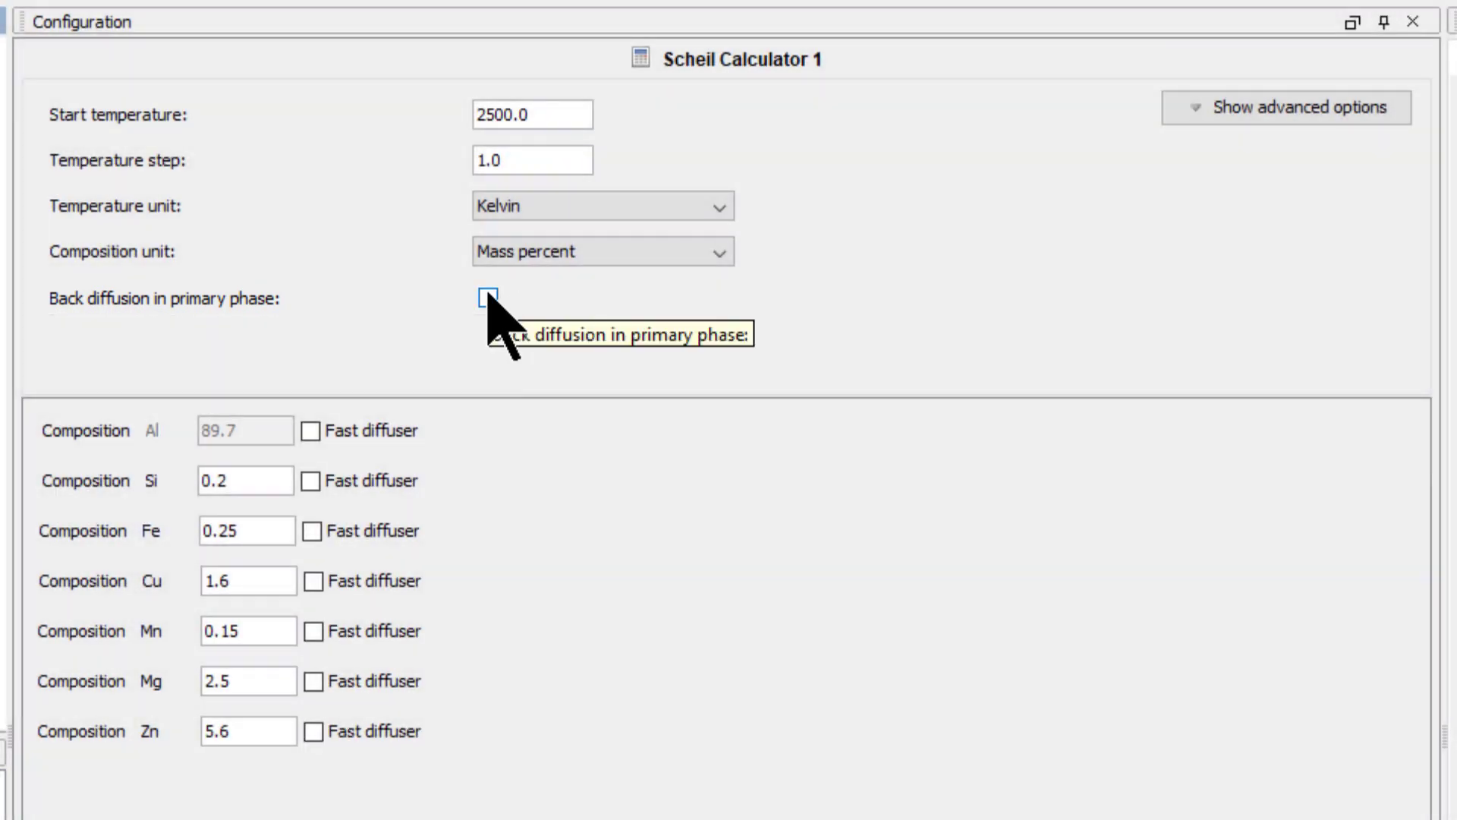
pyautogui.click(489, 296)
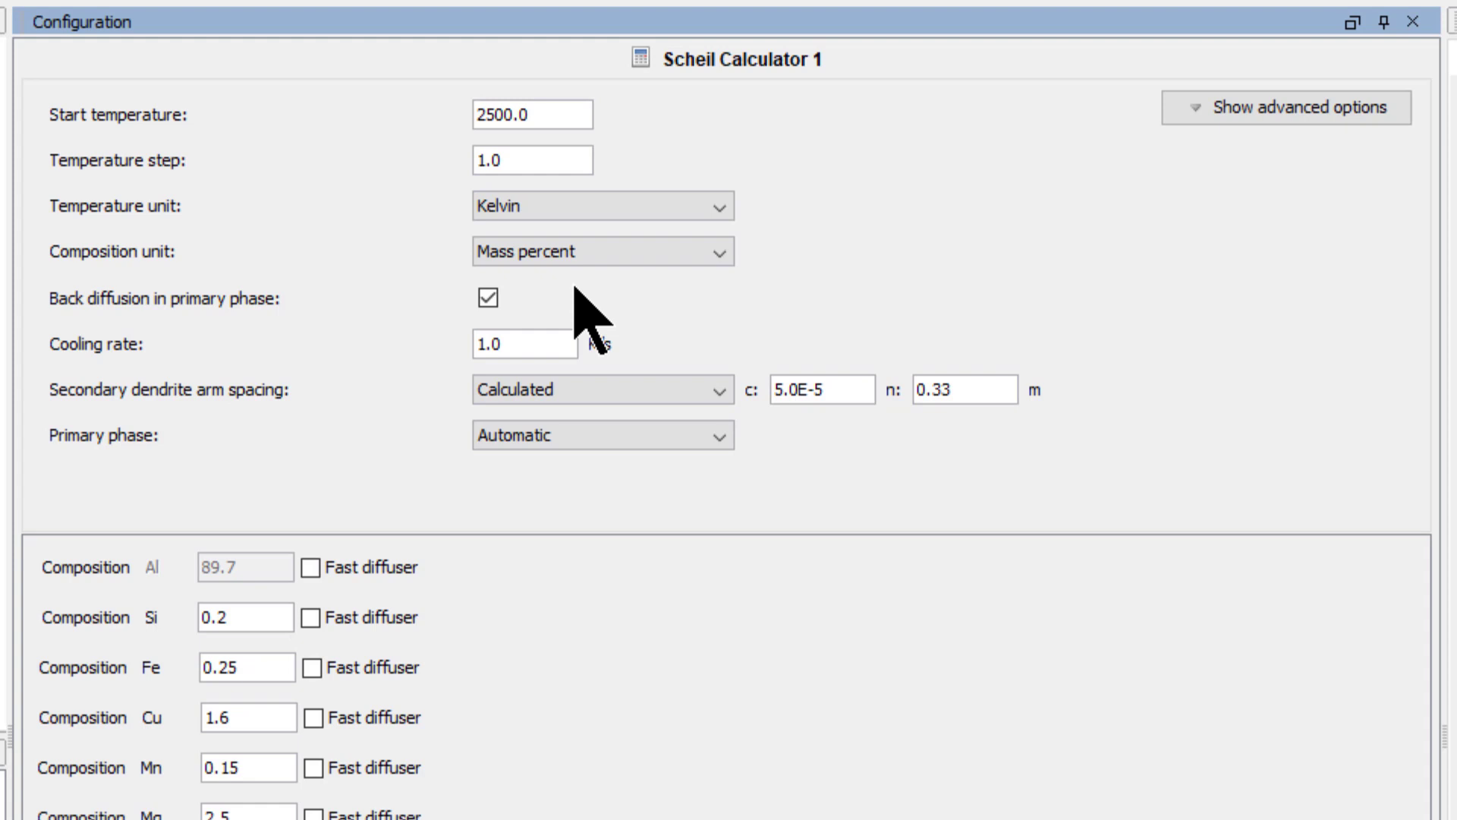
pyautogui.doubleClick(544, 342)
pyautogui.write('0.7')
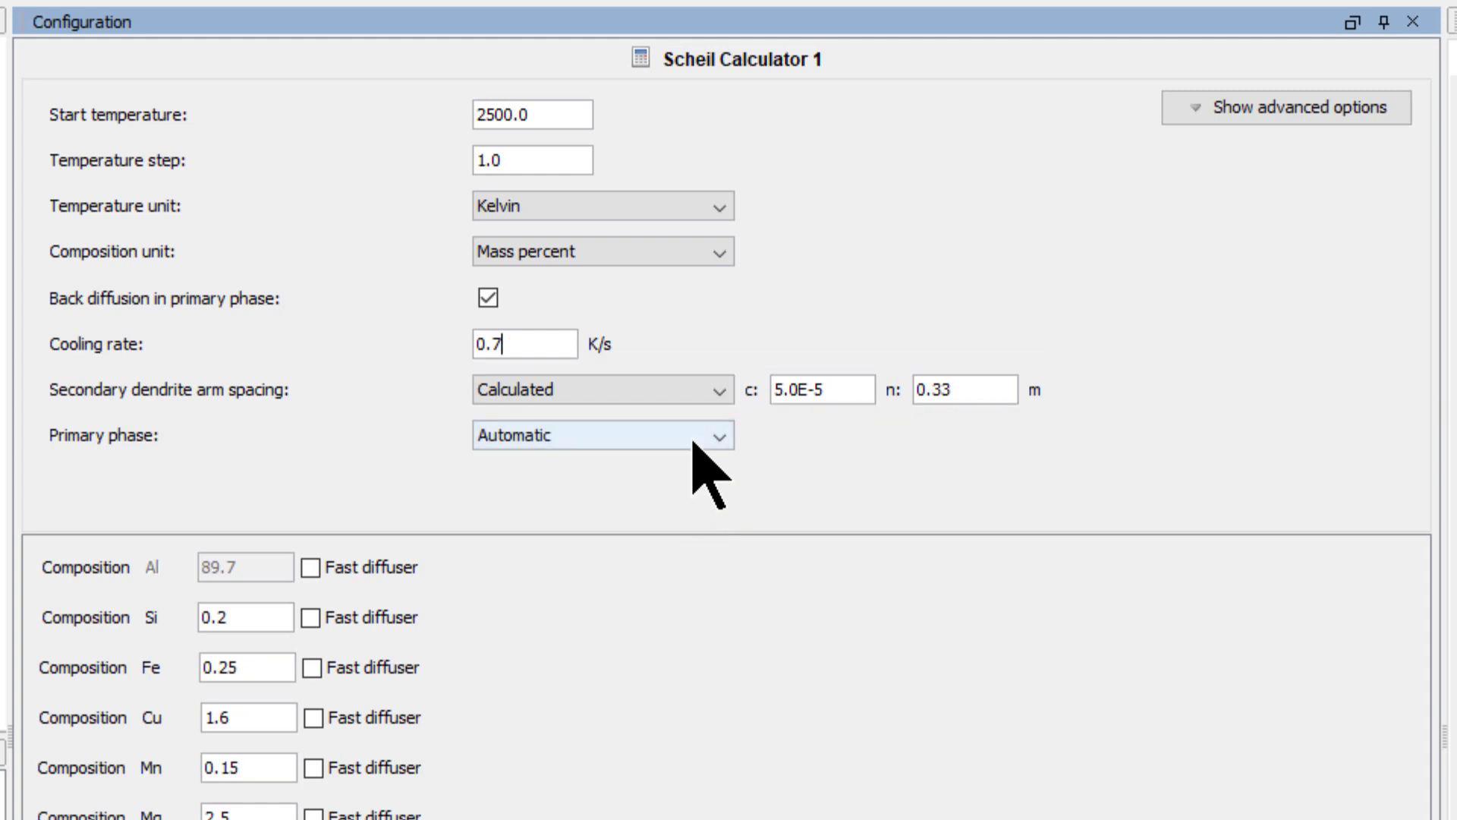
pyautogui.click(692, 447)
pyautogui.click(683, 488)
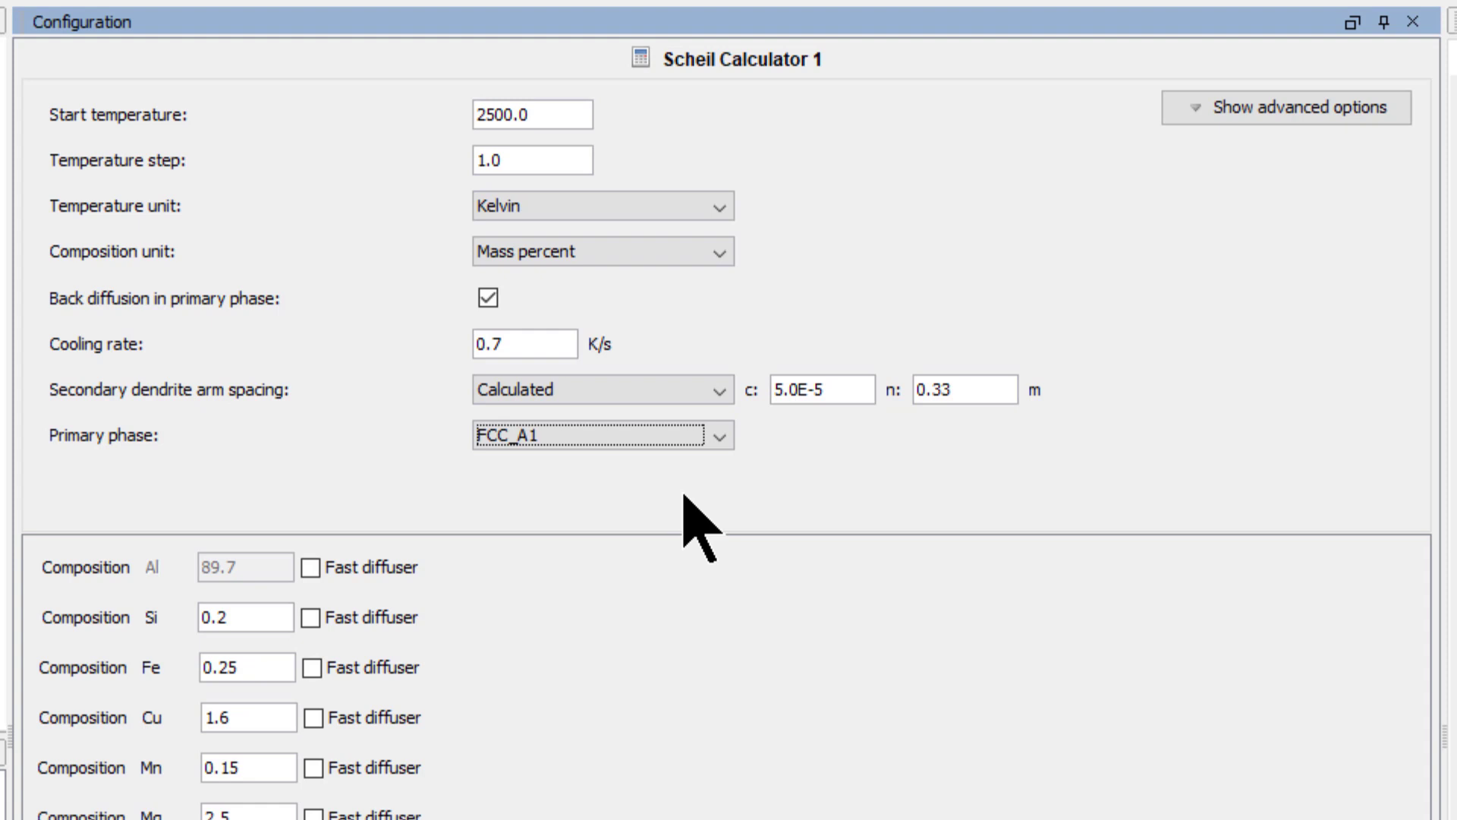
# Set the advanced Terminate 'at' liquid fraction to 0.005.
pyautogui.click(1208, 108)
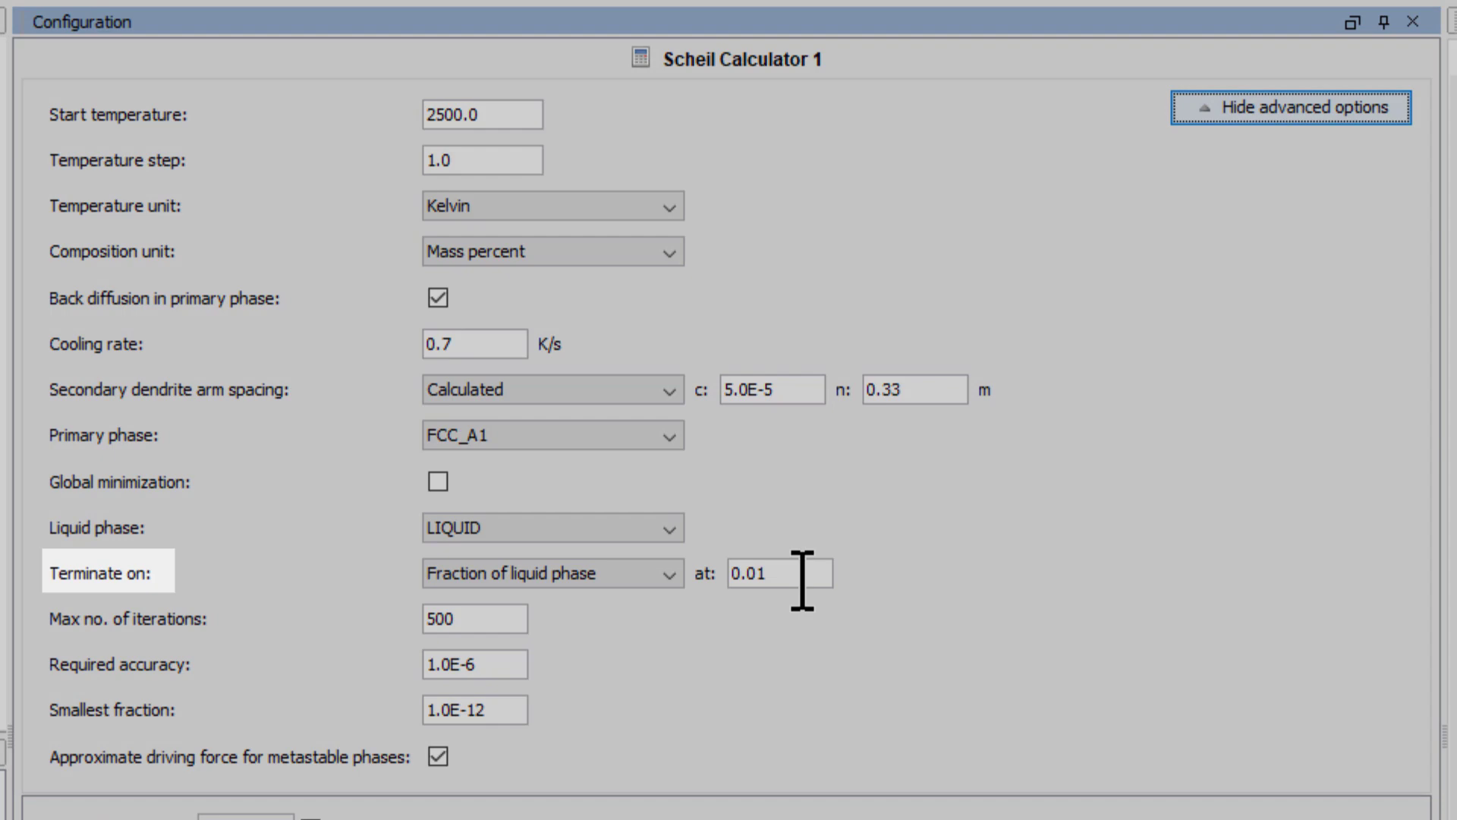
pyautogui.click(802, 581)
pyautogui.write('05')
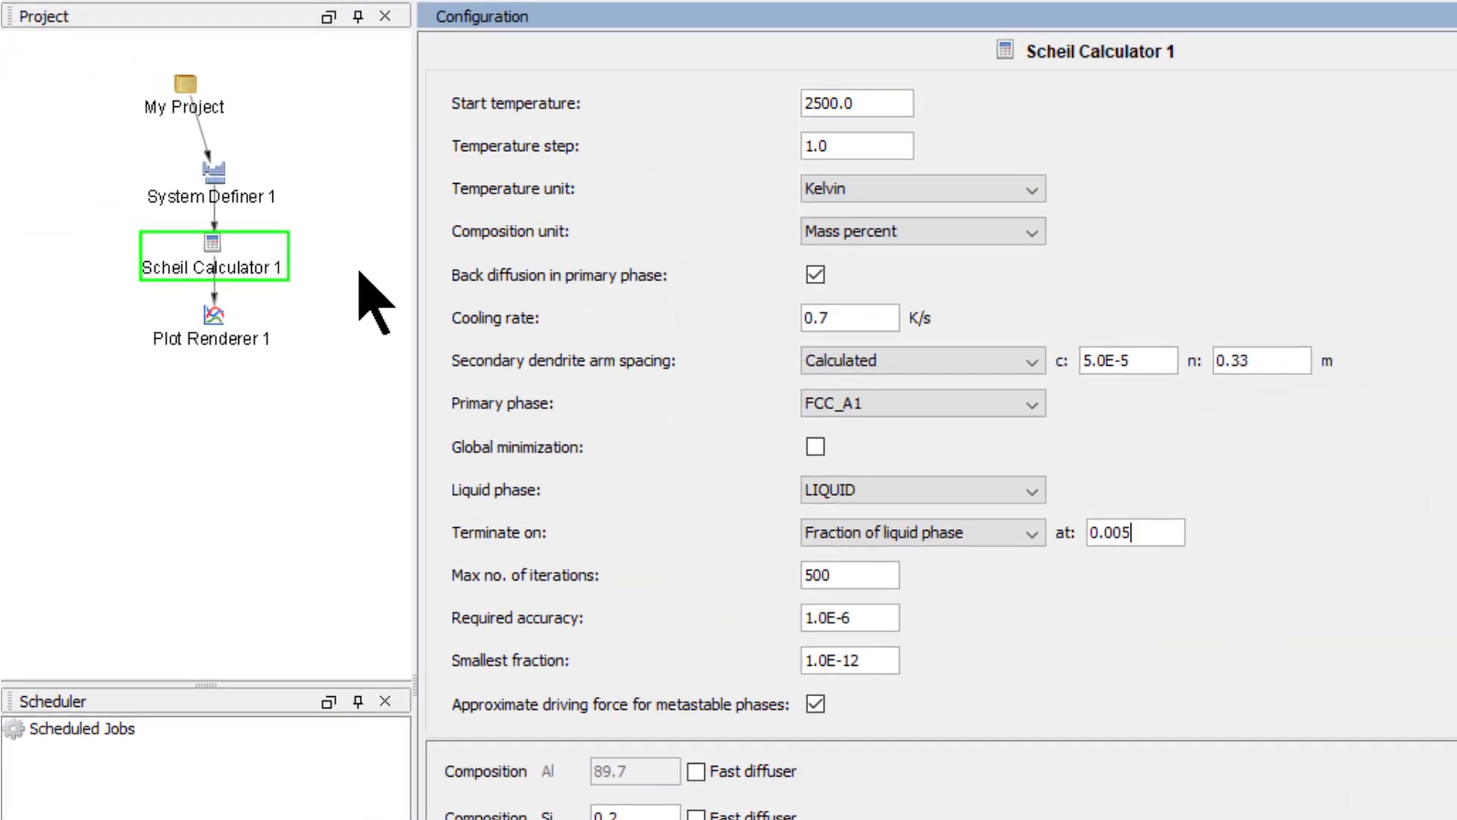
# Rename Scheil Calculator 1 to '0.7 K/s'.
pyautogui.rightClick(231, 258)
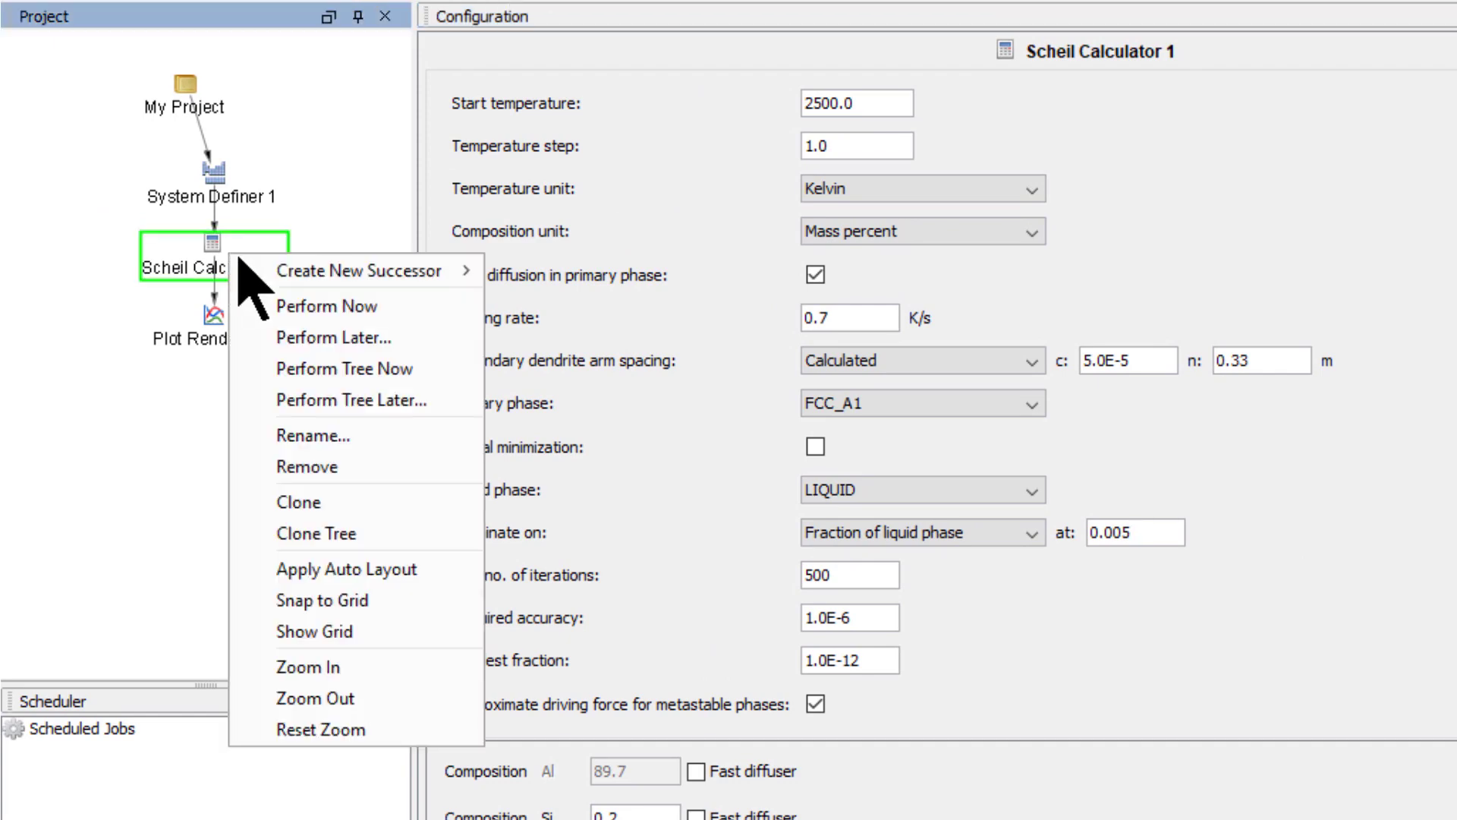
pyautogui.click(423, 436)
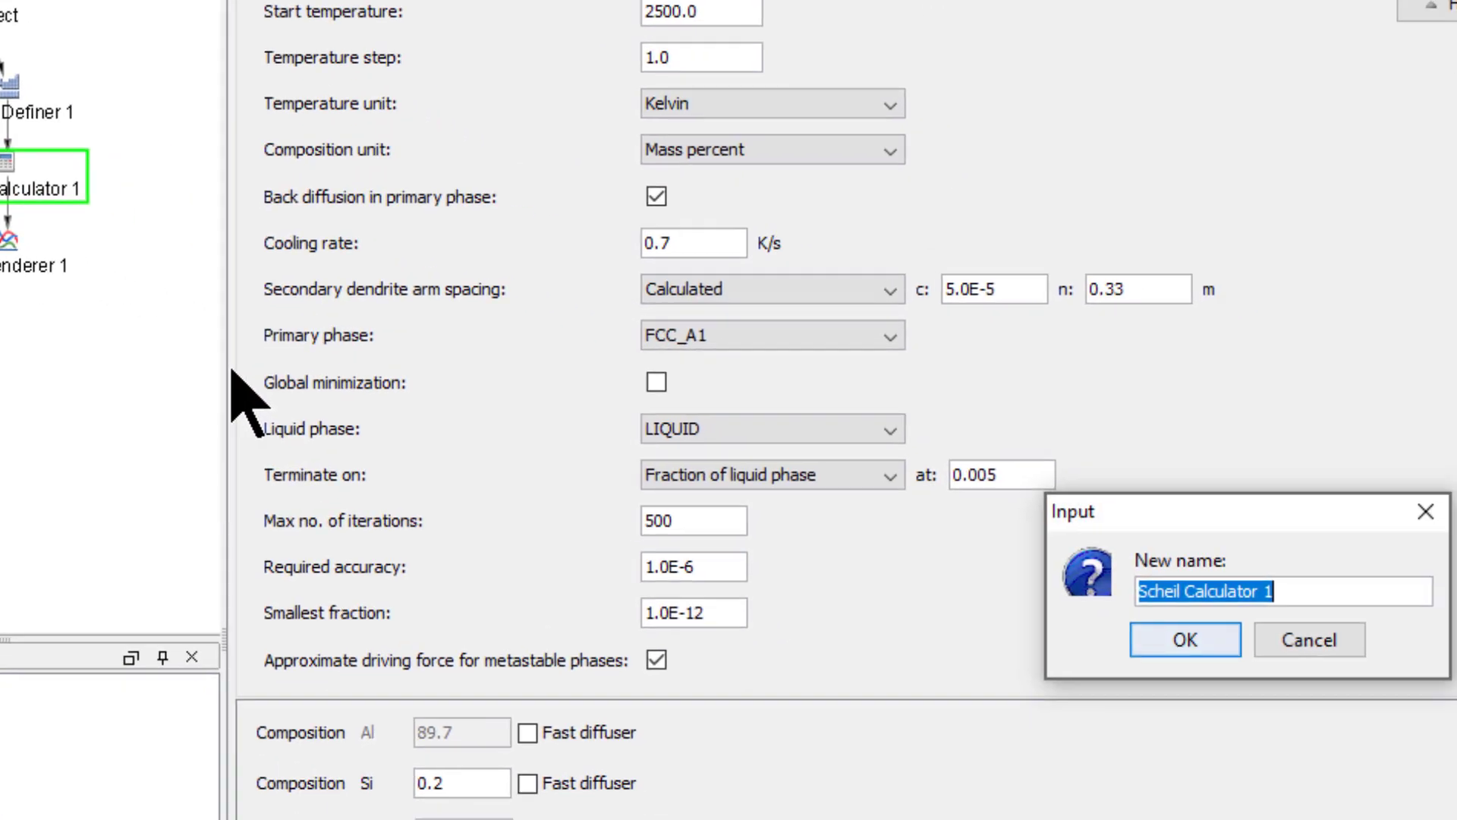
pyautogui.write('0.7 K/s')
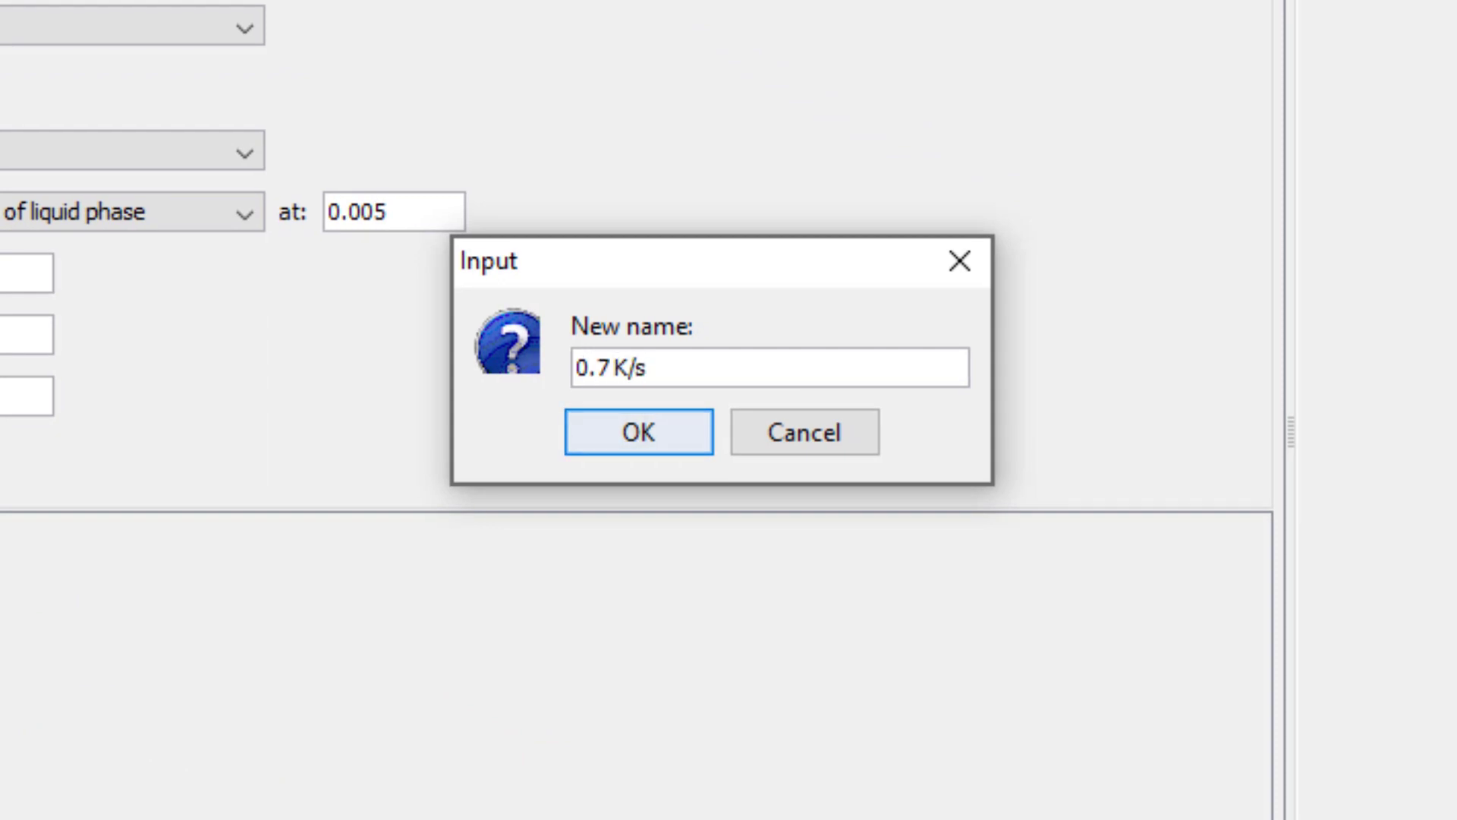
pyautogui.press('Return')
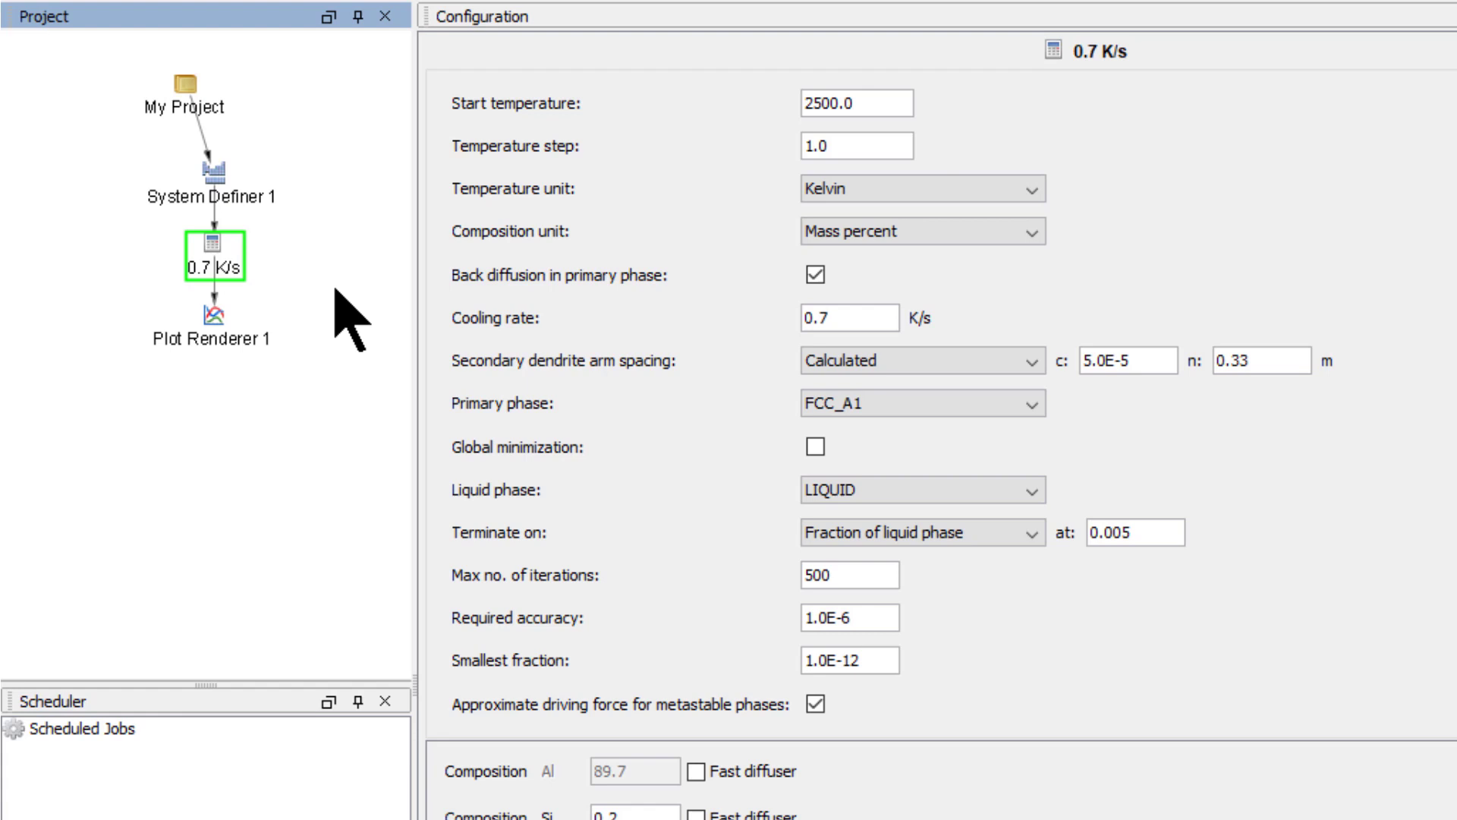
# Clone the 0.7 K/s calculator as '100 K/s' with a cooling rate of 100.
pyautogui.rightClick(205, 257)
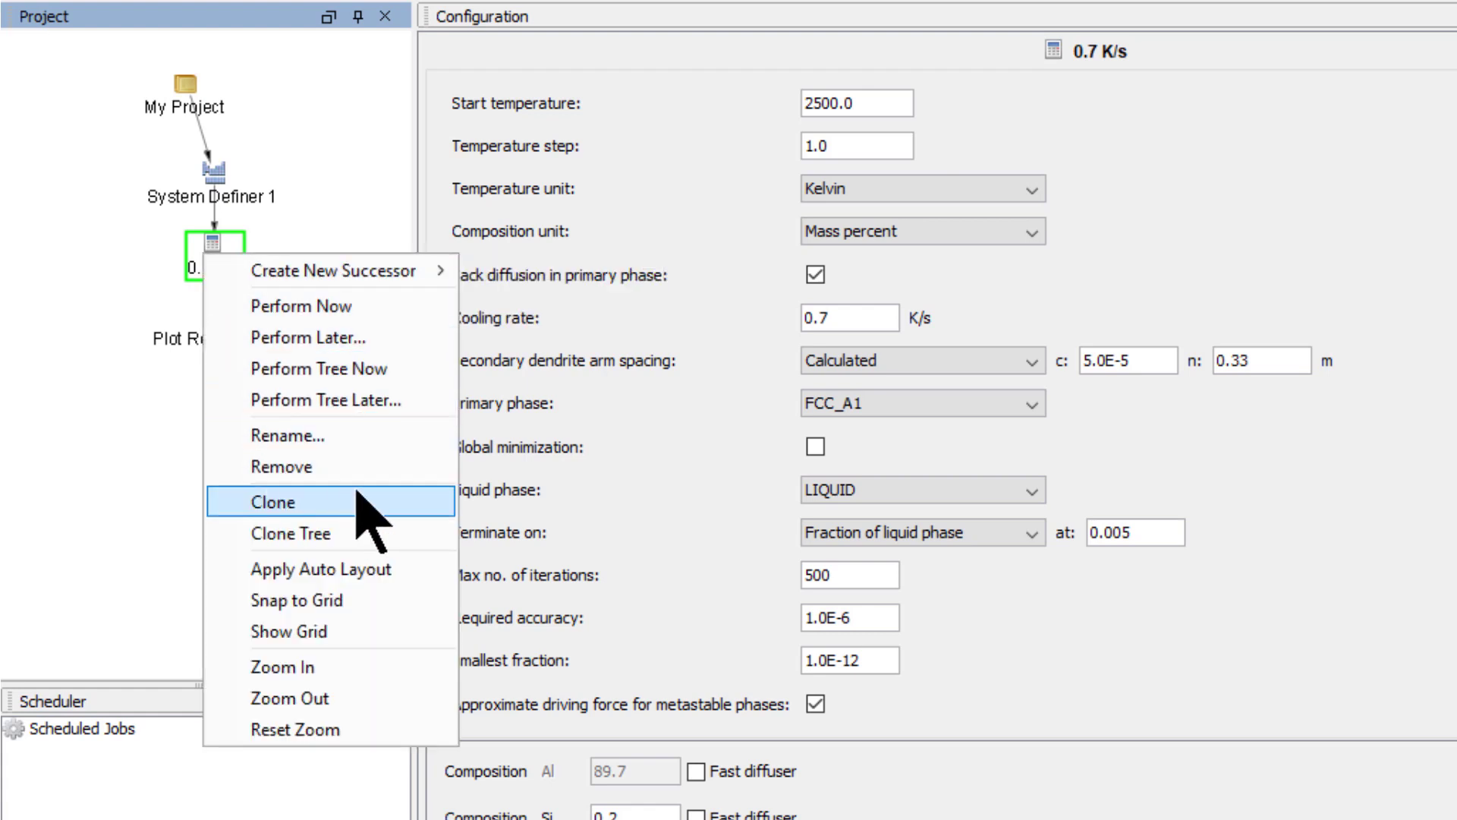
pyautogui.click(394, 500)
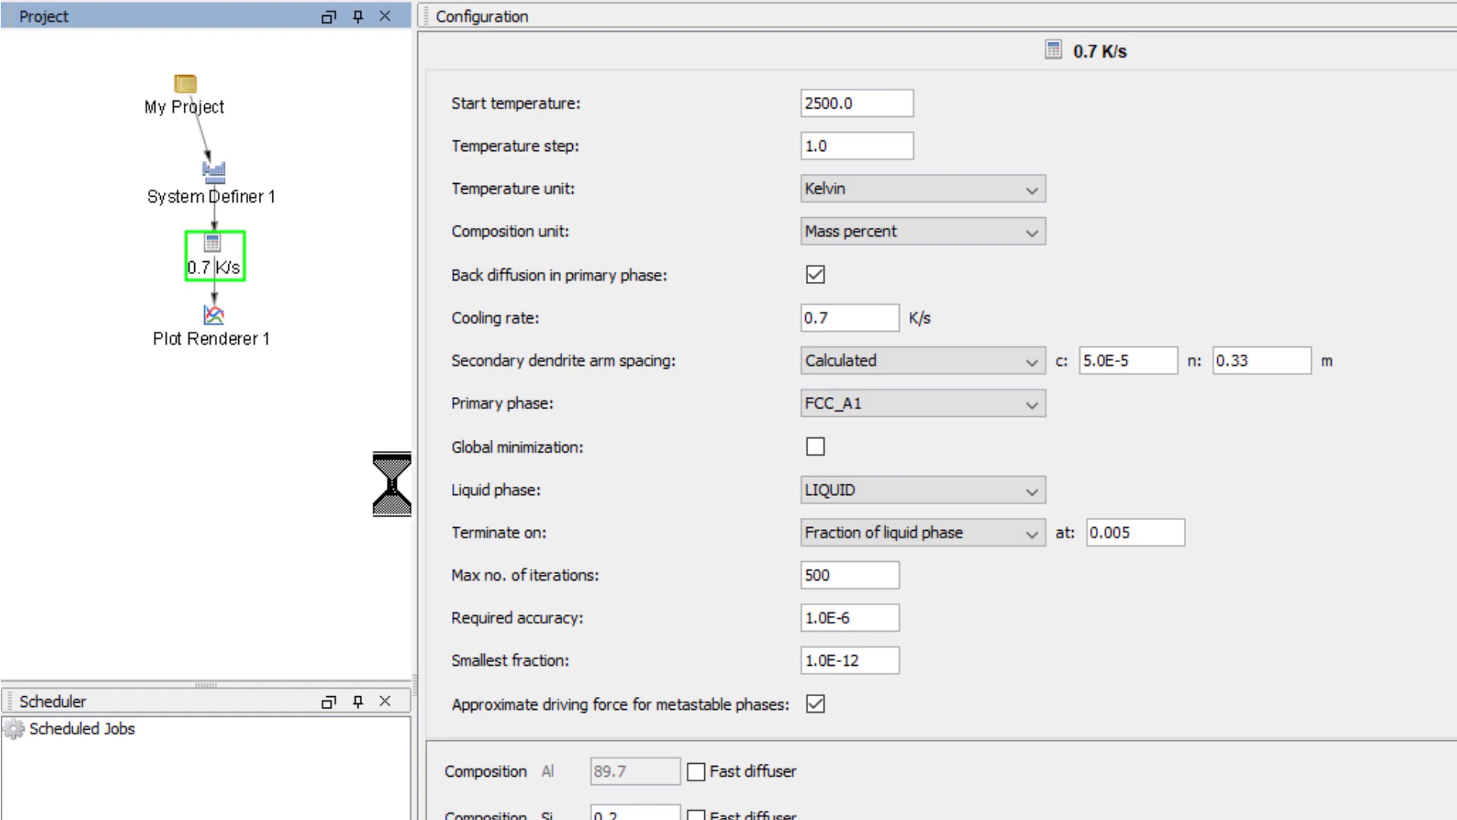
pyautogui.rightClick(75, 260)
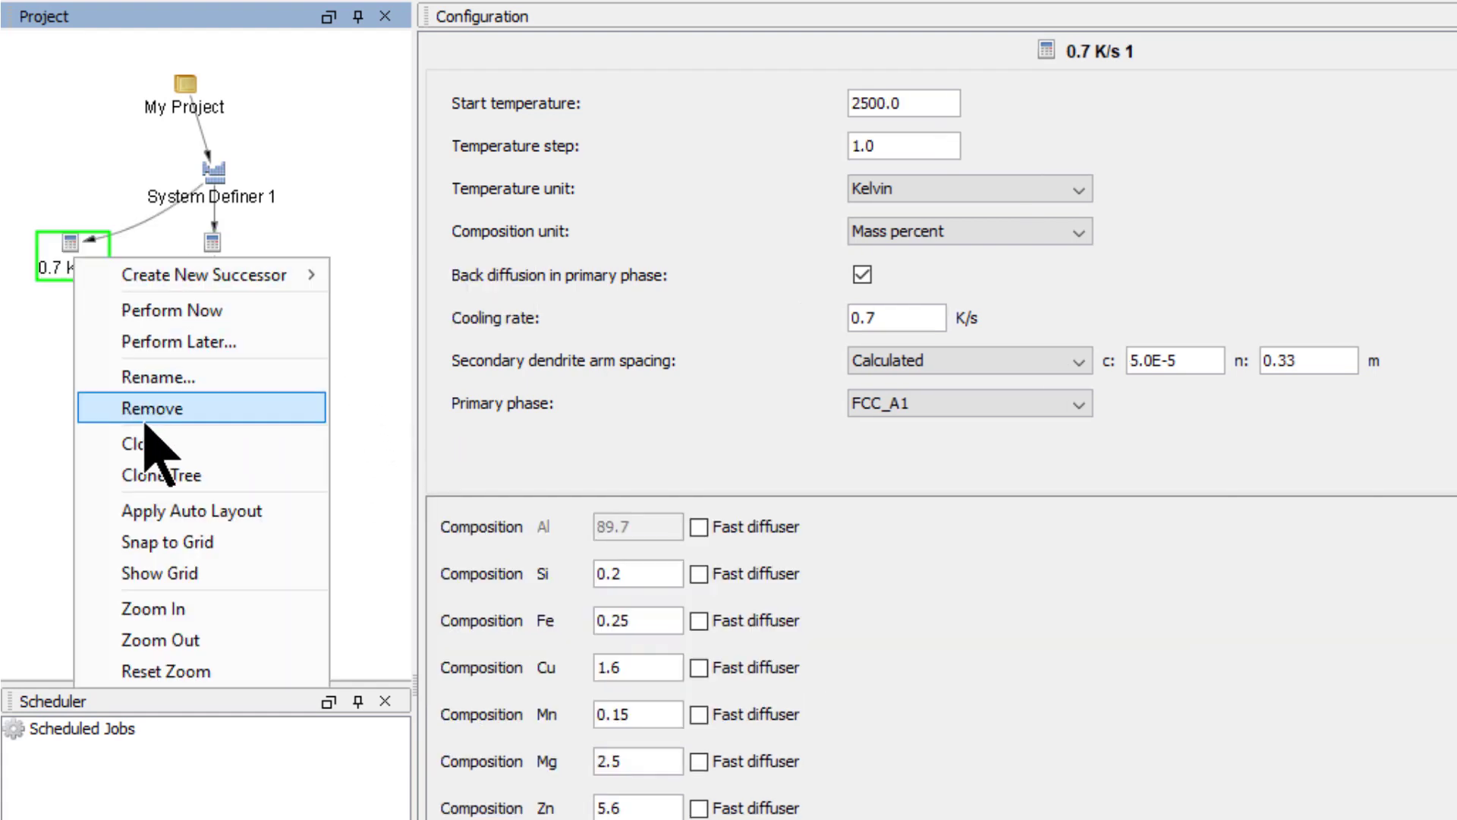
pyautogui.click(264, 385)
pyautogui.write('100 K')
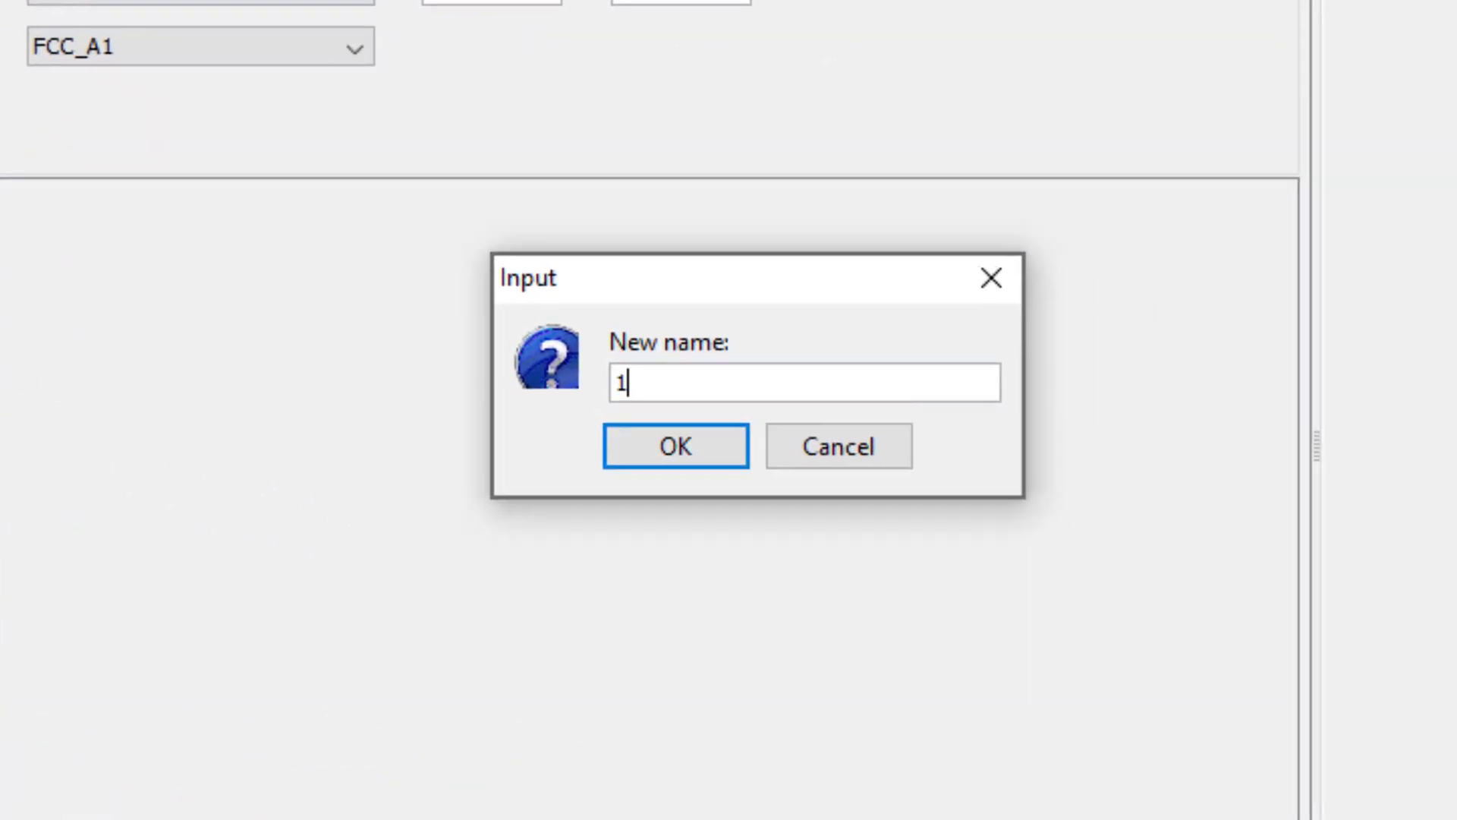
pyautogui.write('/s')
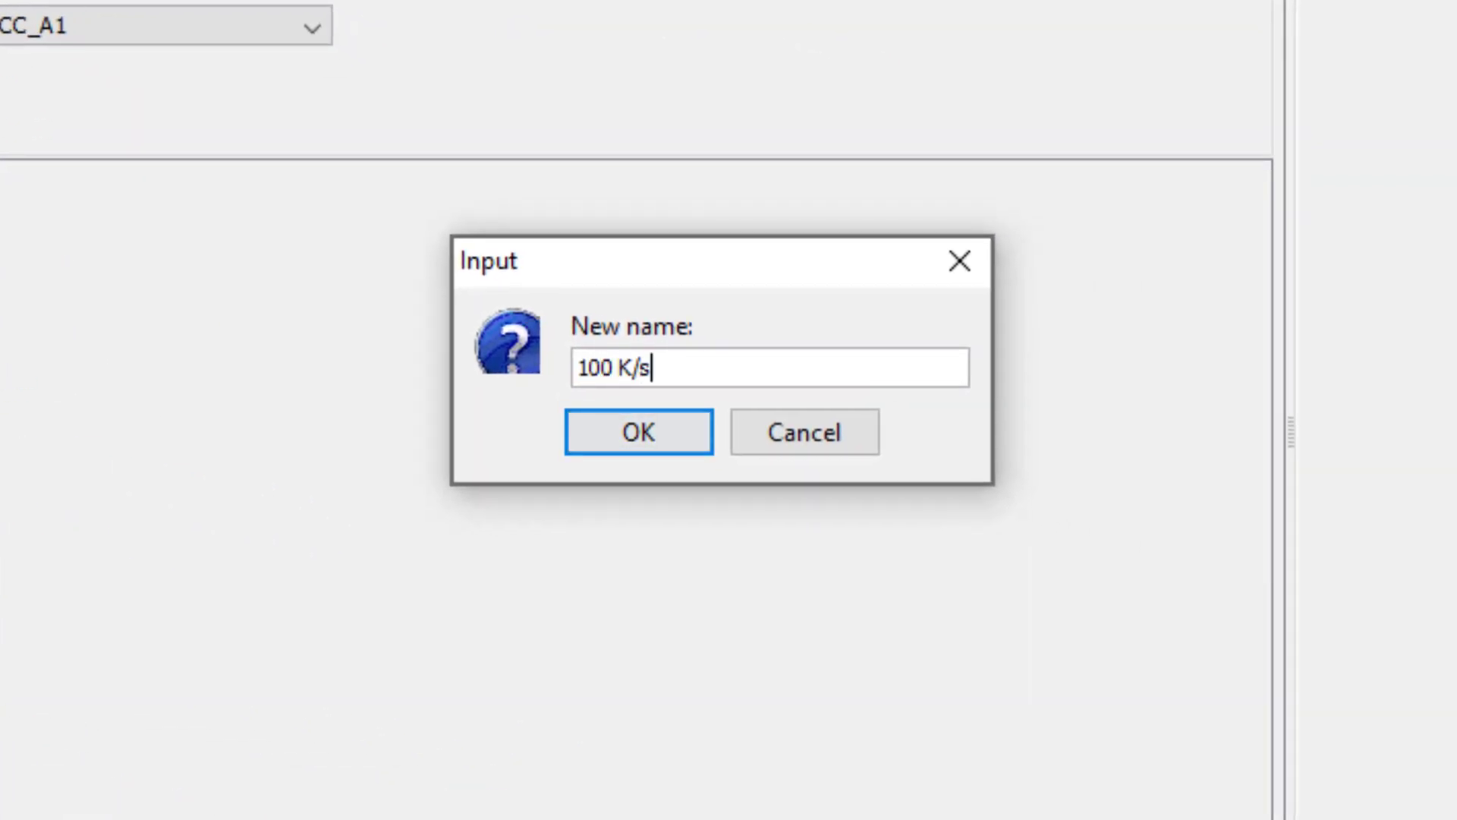
pyautogui.press('Return')
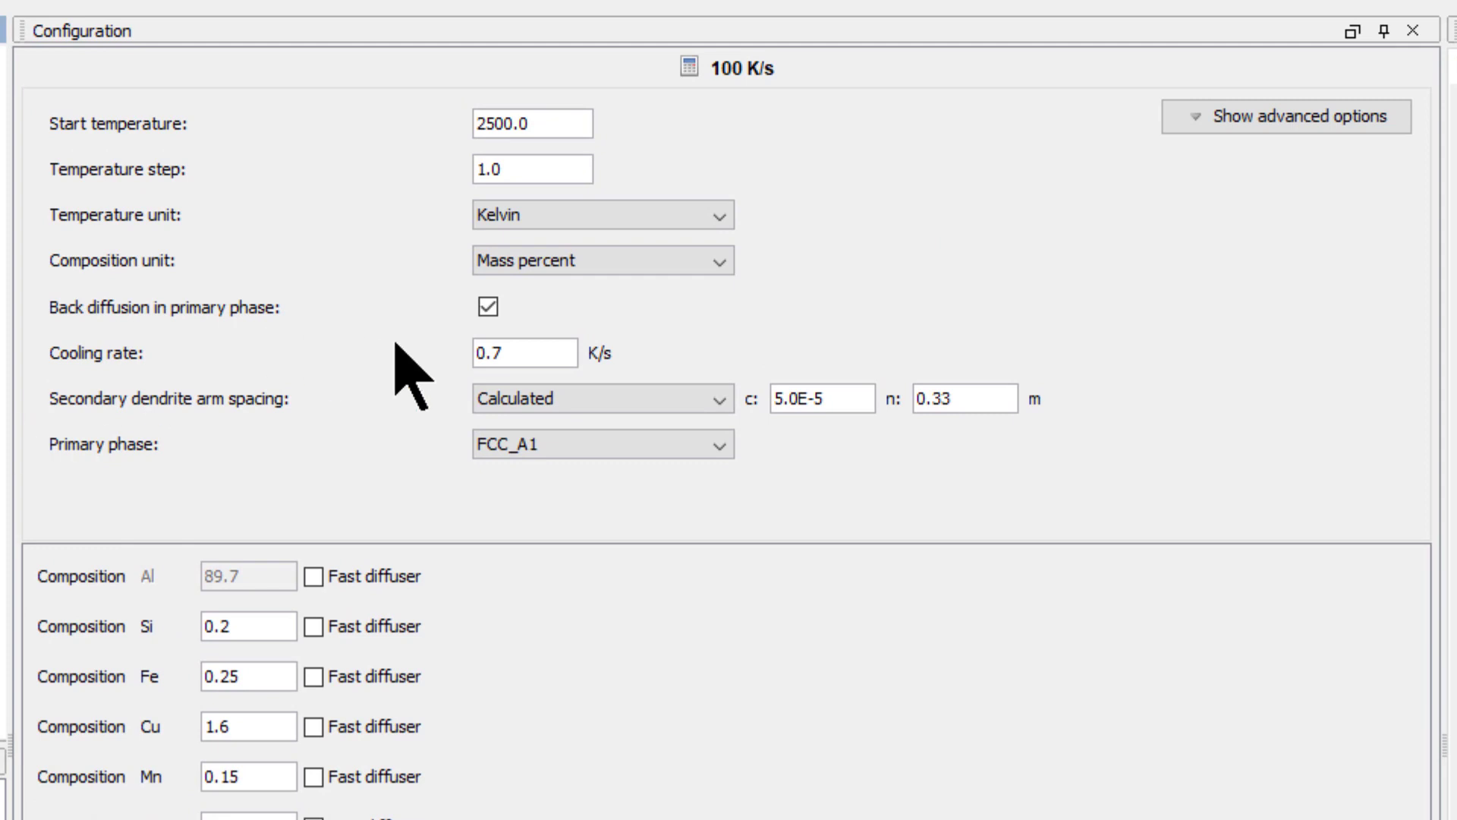
pyautogui.click(504, 352)
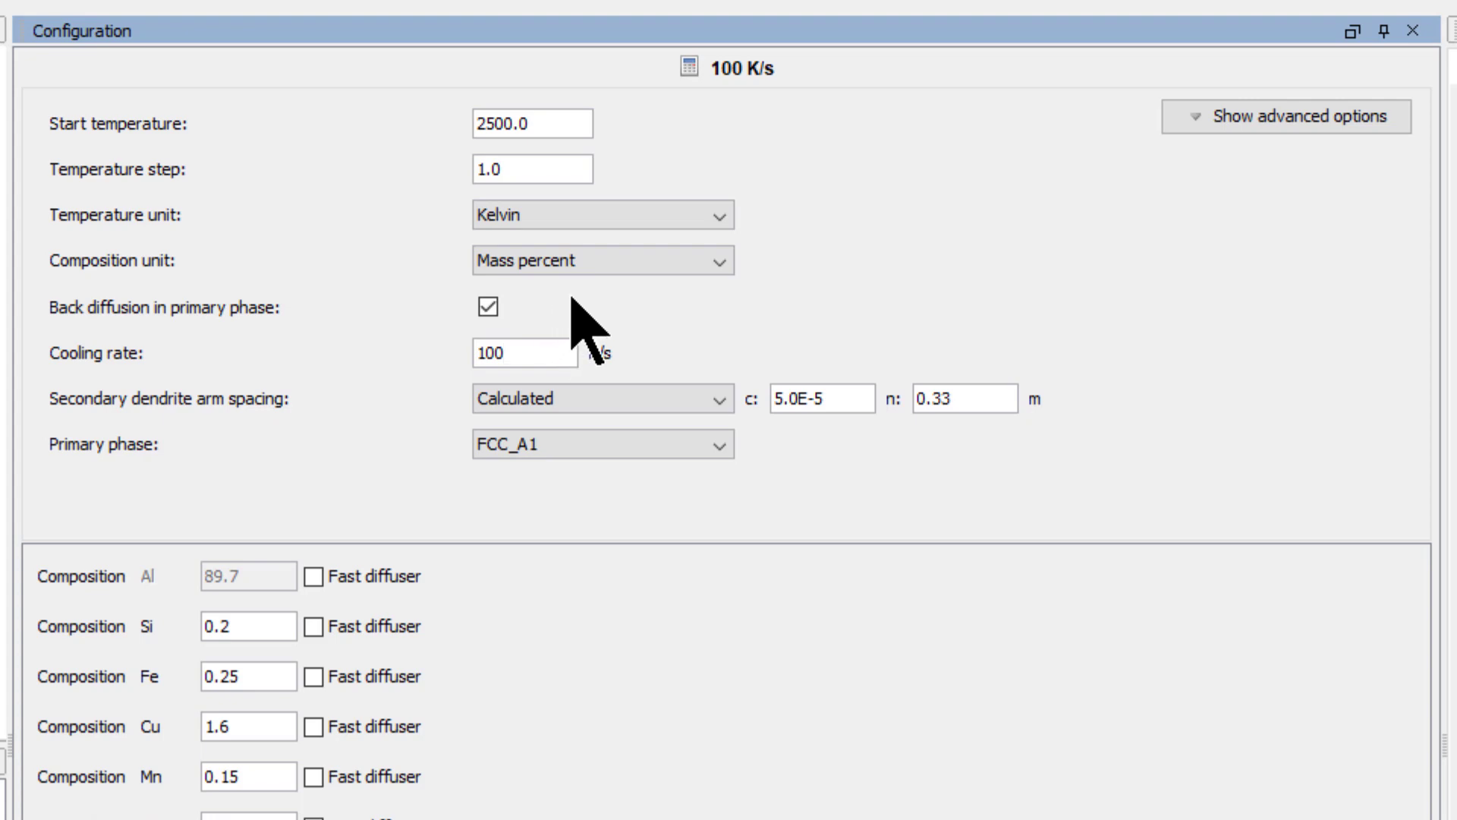
pyautogui.click(1288, 118)
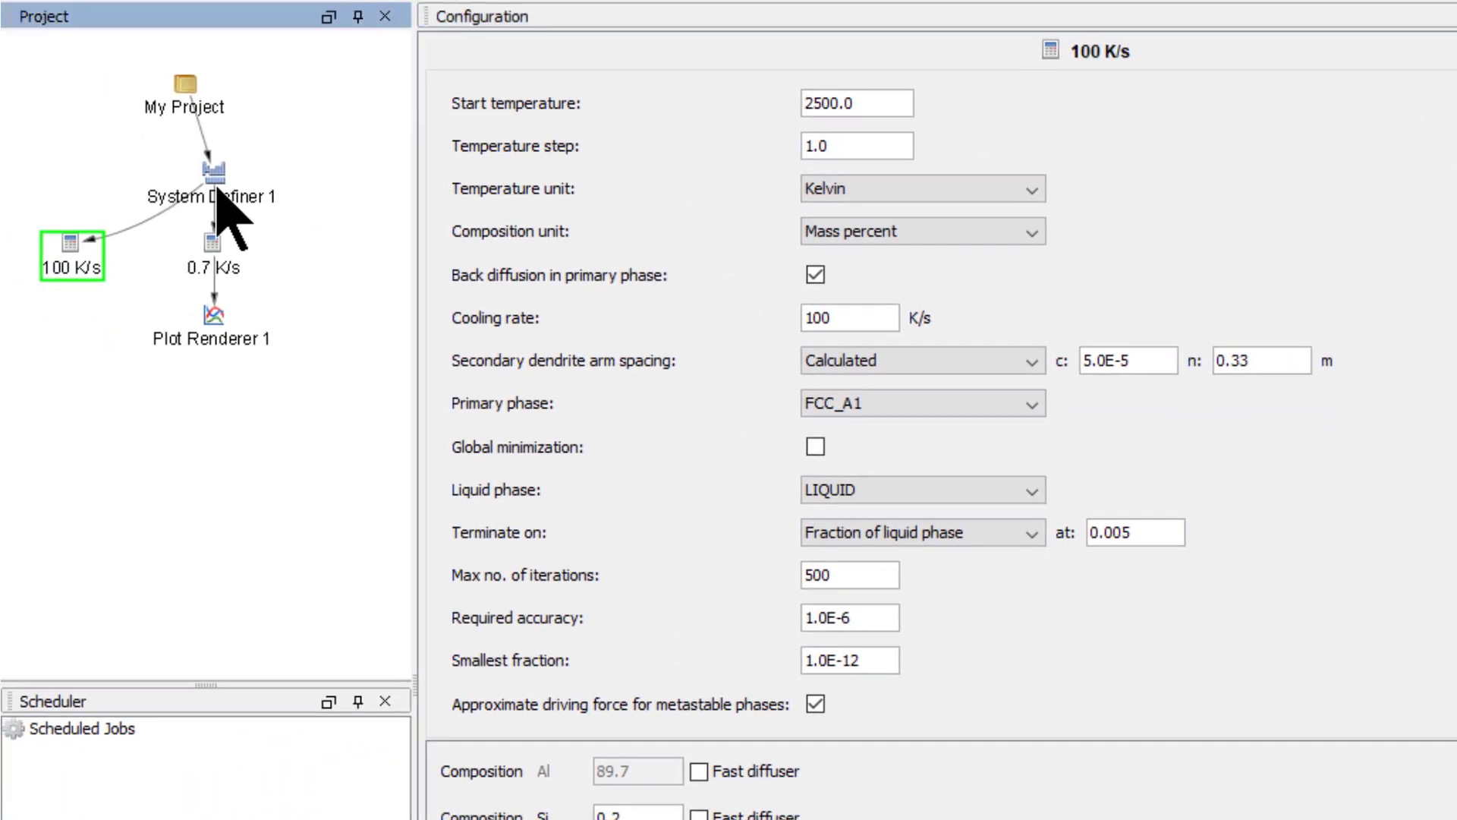
# Add a new Scheil Calculator under System Definer 1 named 'Scheil'.
pyautogui.rightClick(218, 190)
pyautogui.moveTo(432, 201)
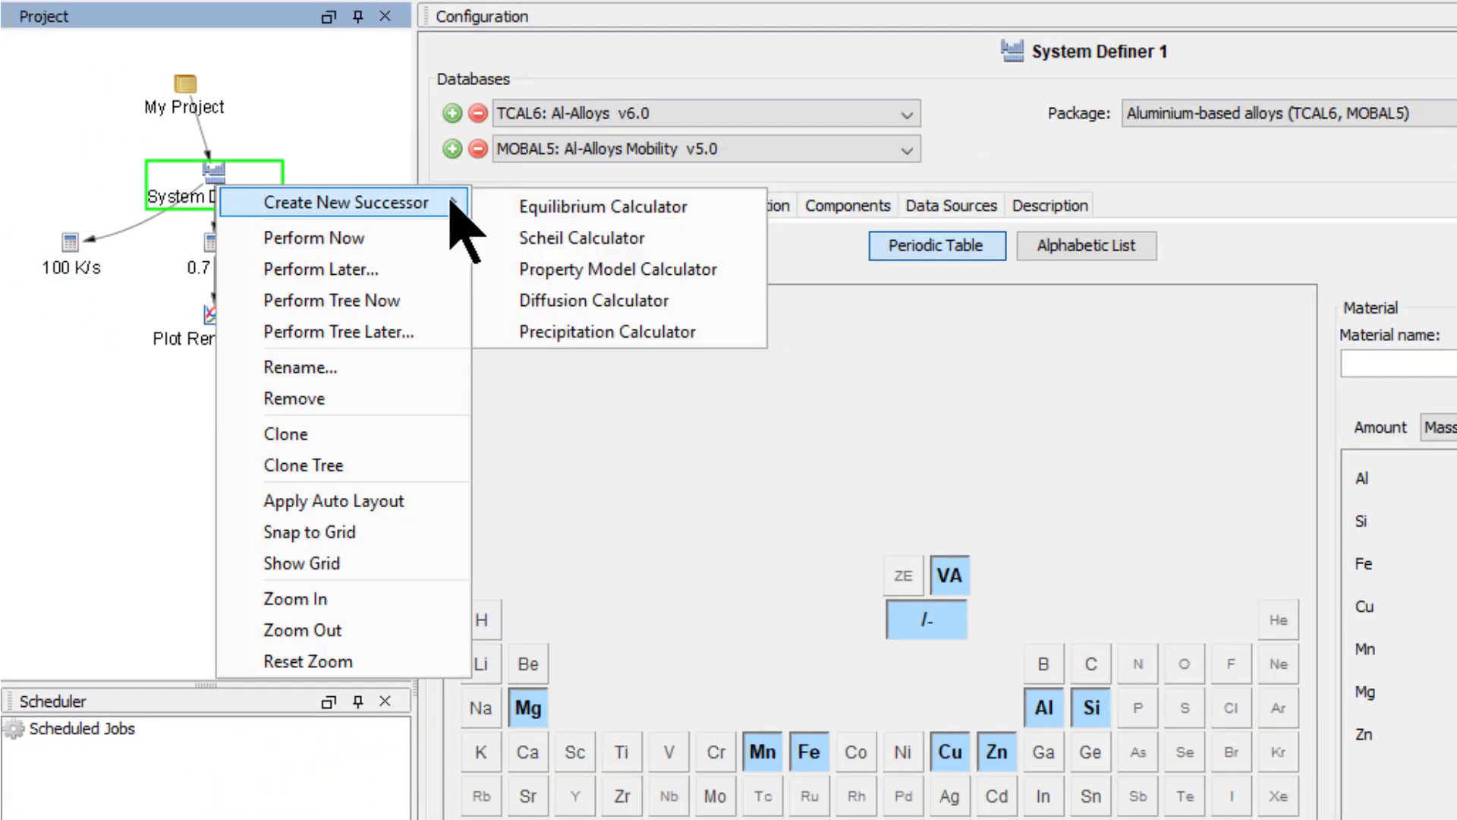
pyautogui.click(712, 242)
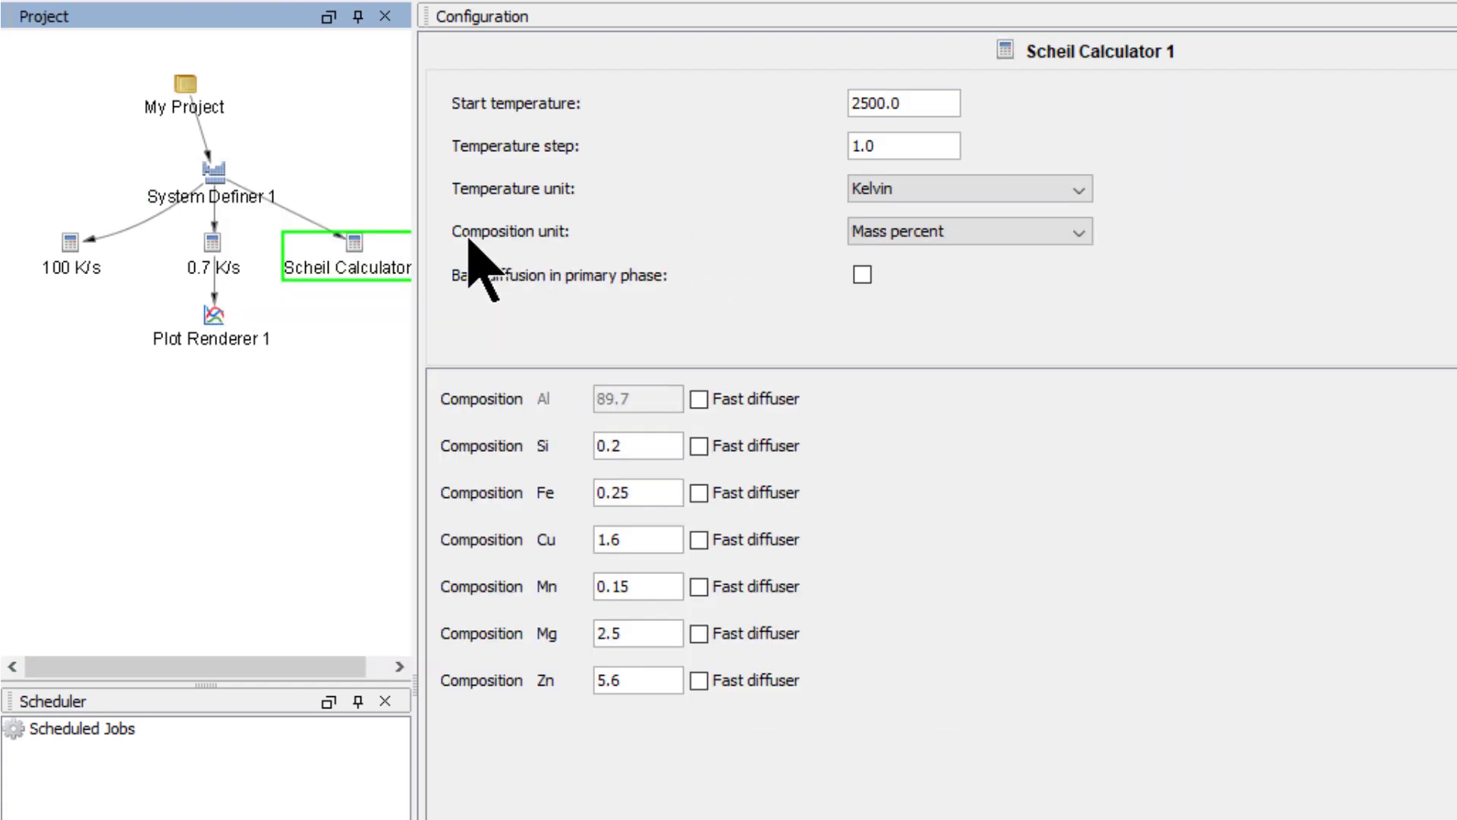
pyautogui.rightClick(359, 246)
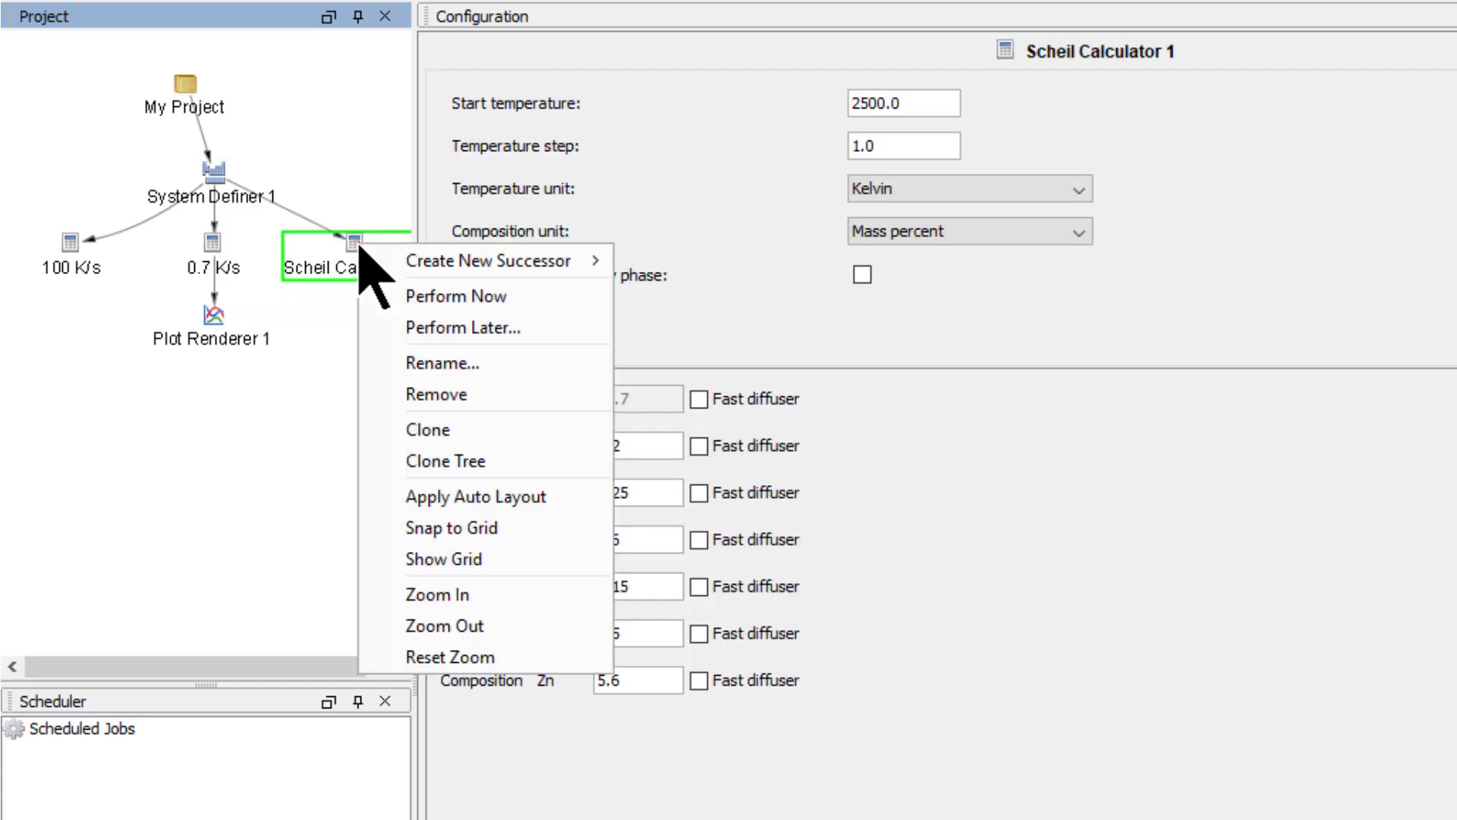
pyautogui.click(491, 364)
pyautogui.press('End')
pyautogui.press('BackSpace')
pyautogui.press('BackSpace')
pyautogui.press('BackSpace')
pyautogui.press('BackSpace')
pyautogui.press('BackSpace')
pyautogui.press('BackSpace')
pyautogui.press('BackSpace')
pyautogui.press('BackSpace')
pyautogui.press('BackSpace')
pyautogui.press('BackSpace')
pyautogui.press('BackSpace')
pyautogui.press('BackSpace')
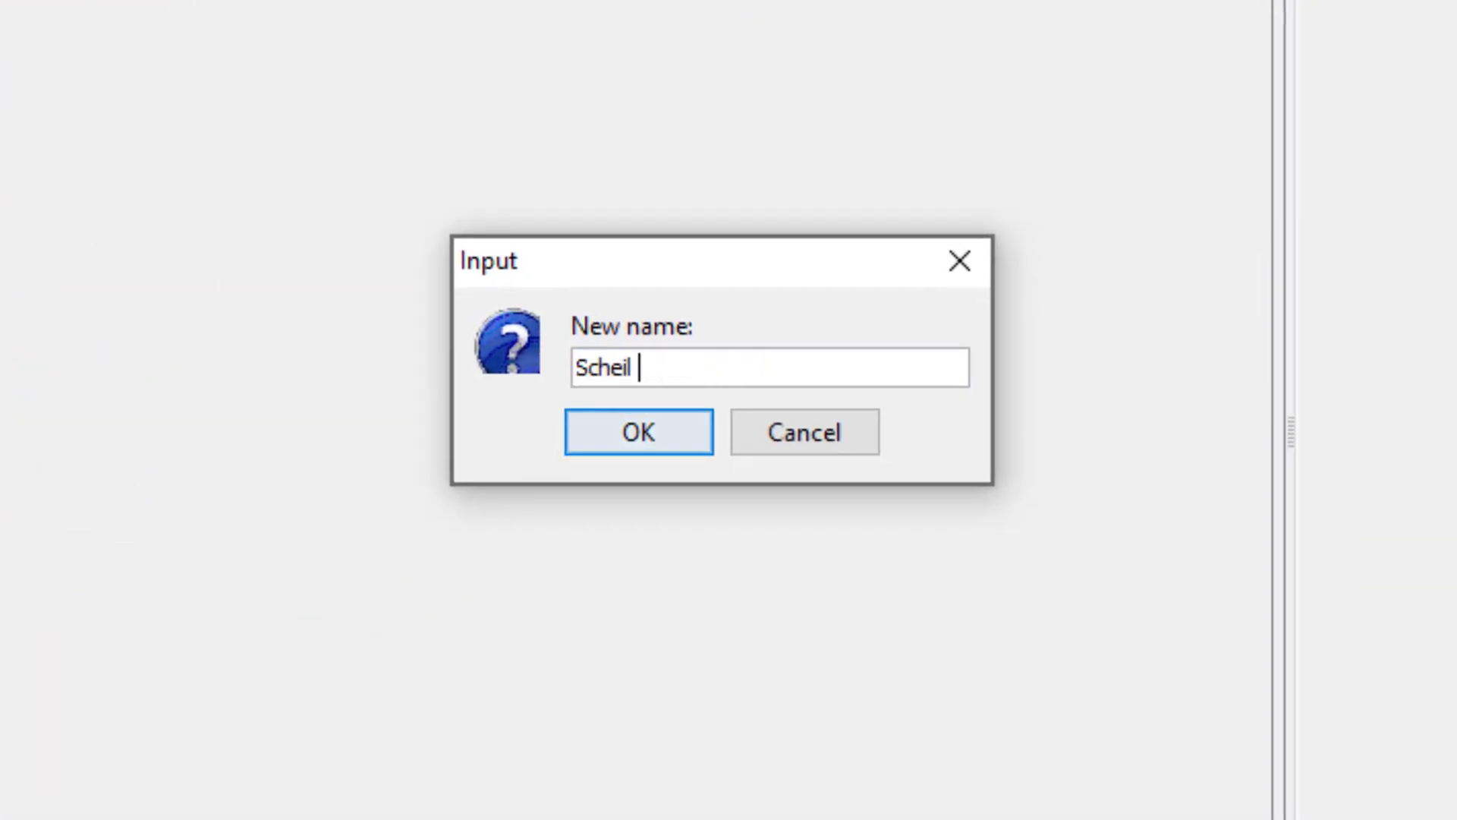
pyautogui.press('Return')
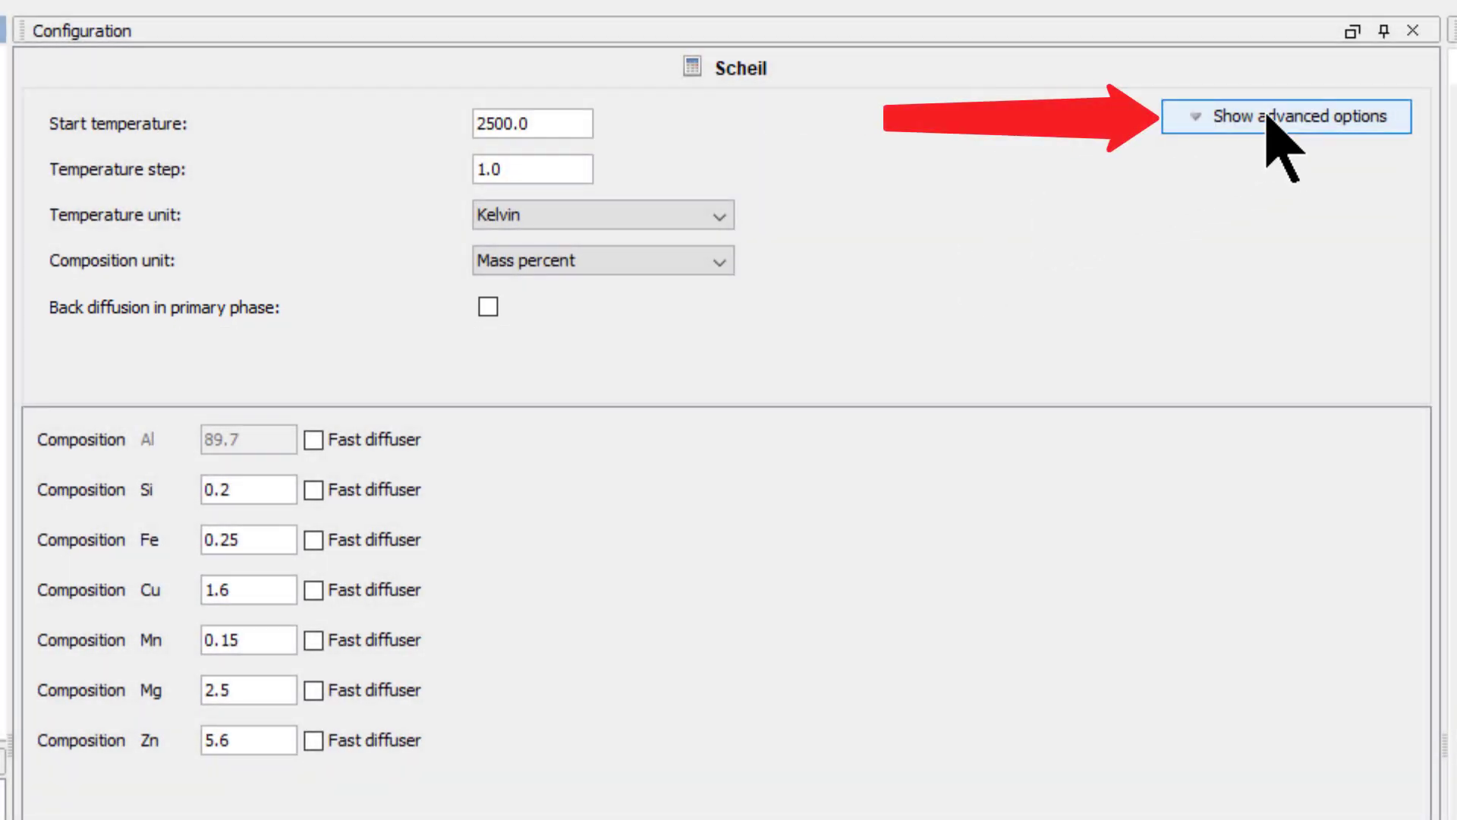
# Make the Scheil calculation terminate at liquid fraction 0.005.
pyautogui.click(1268, 118)
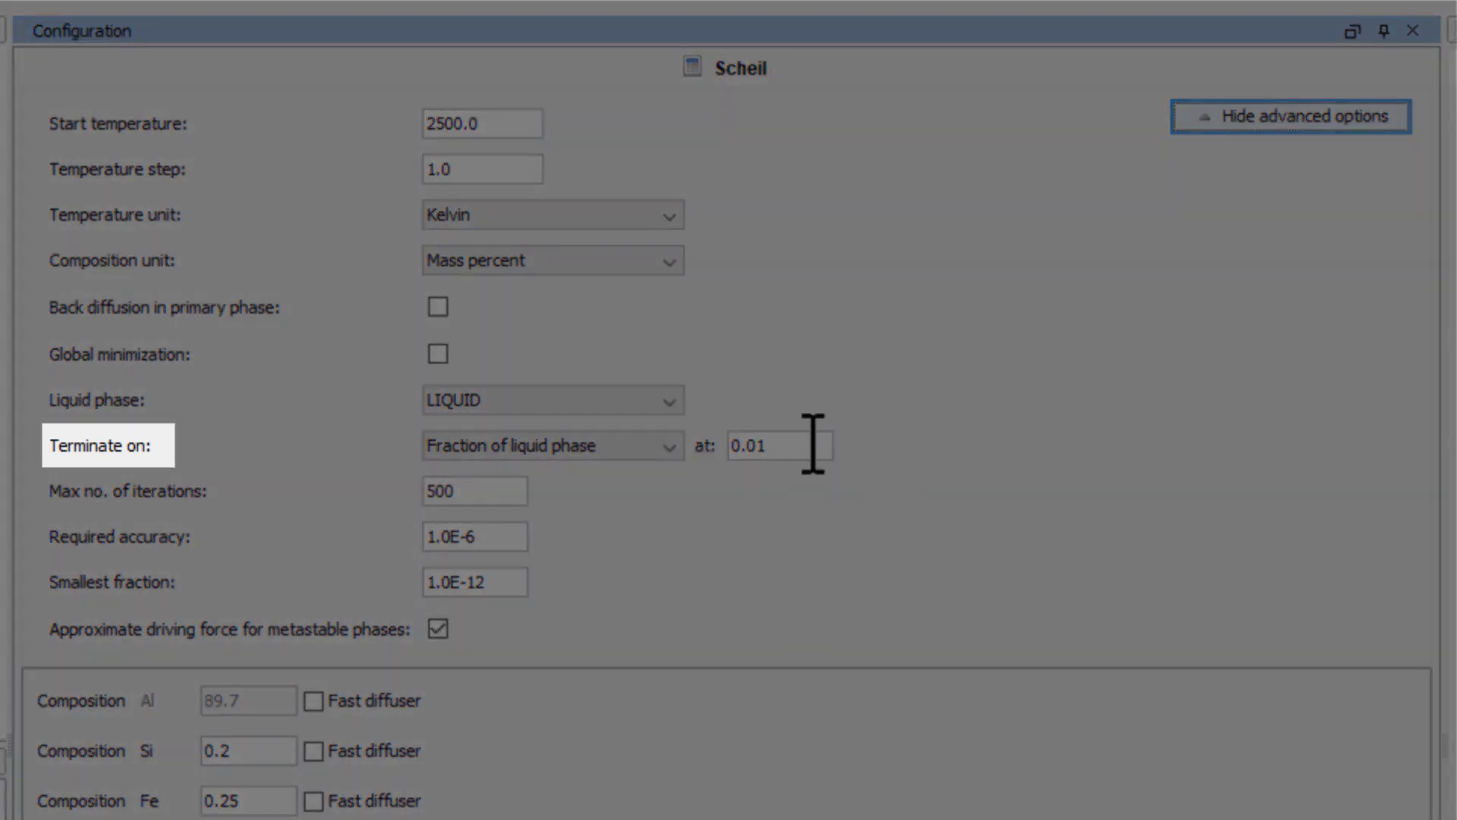
pyautogui.doubleClick(813, 444)
pyautogui.write('05')
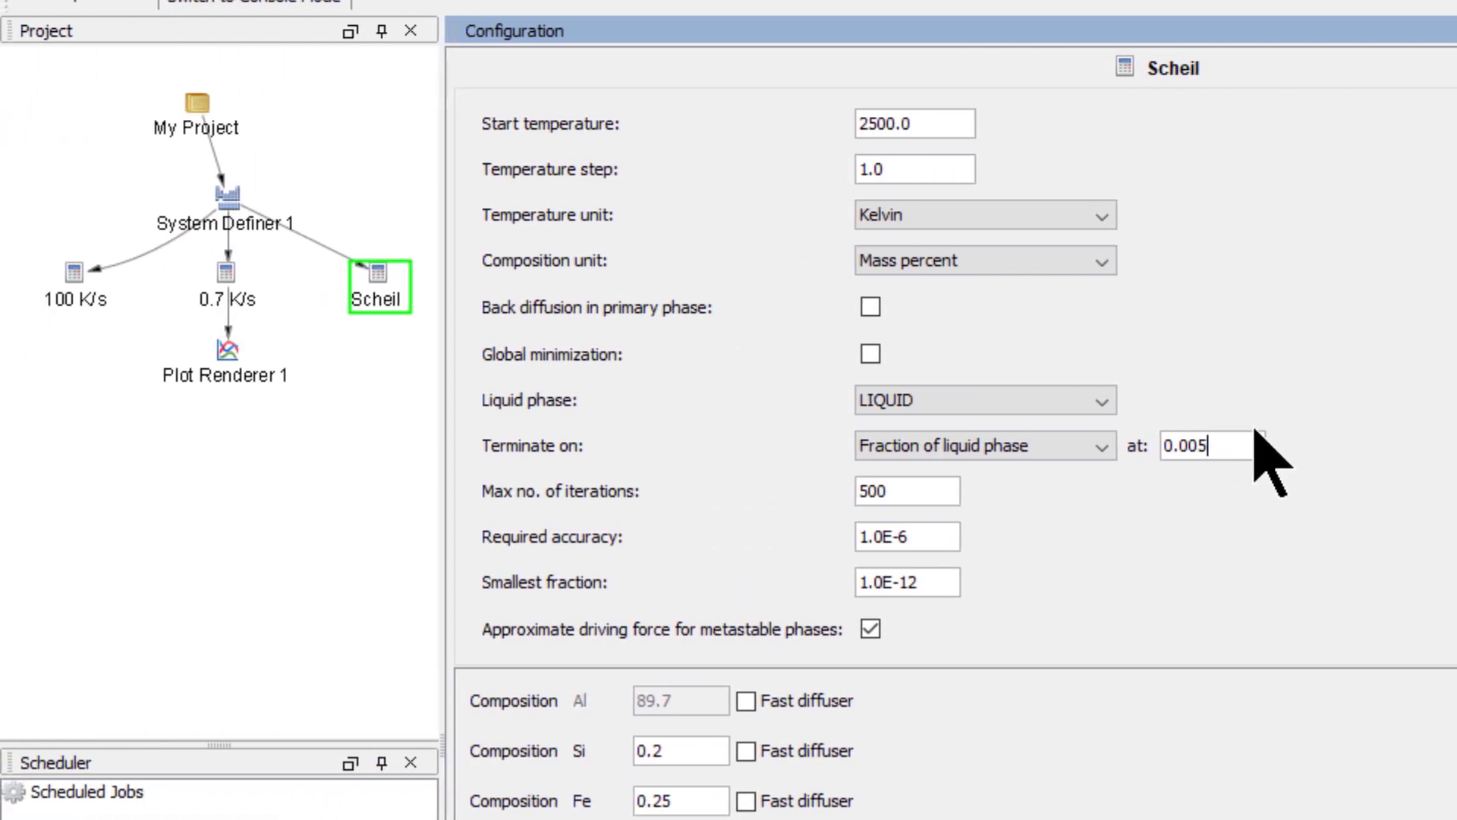
# Add the 100 K/s and Scheil calculations as predecessors of Plot Renderer 1.
pyautogui.rightClick(221, 355)
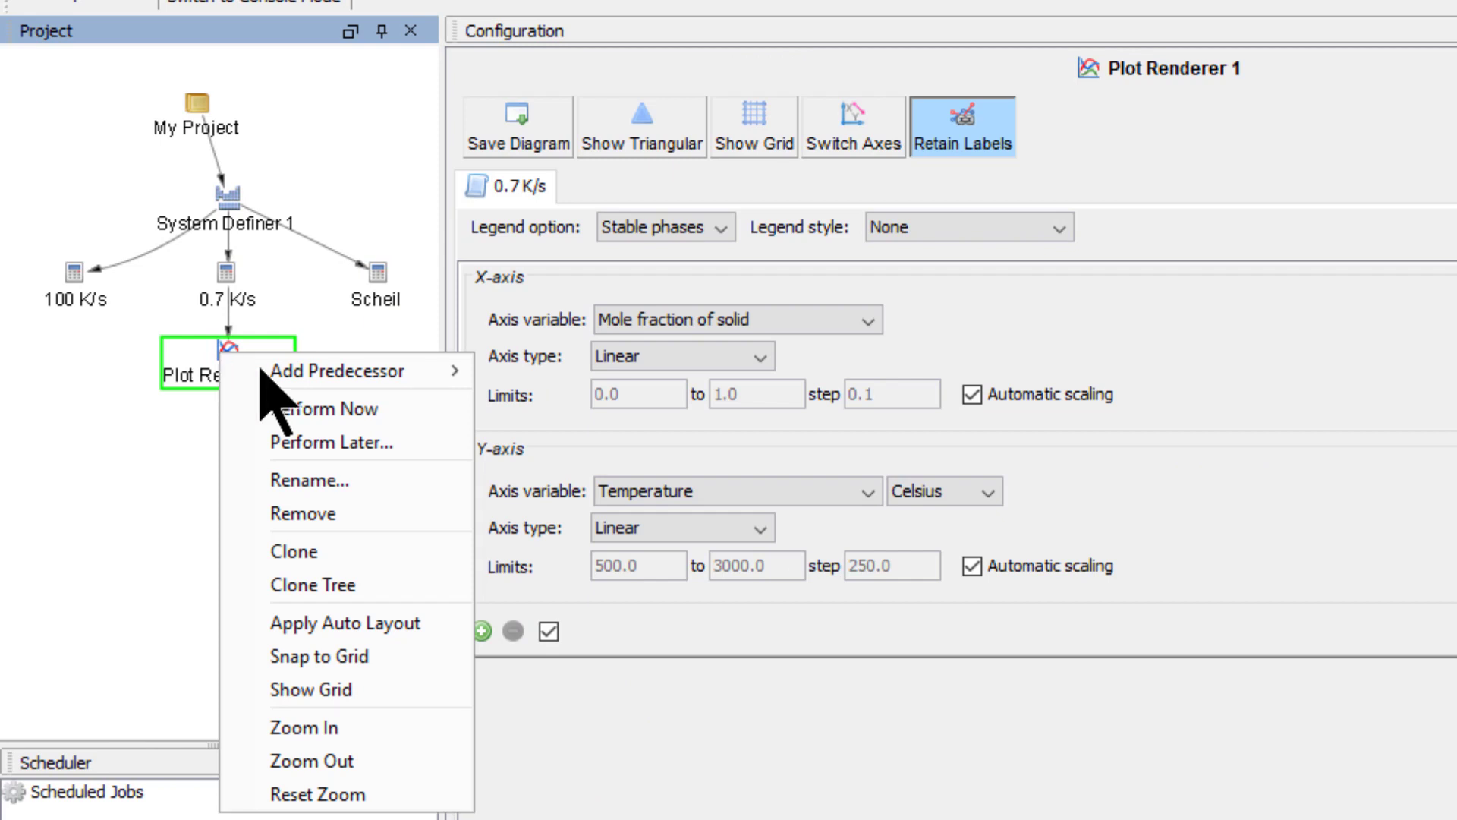
pyautogui.moveTo(367, 368)
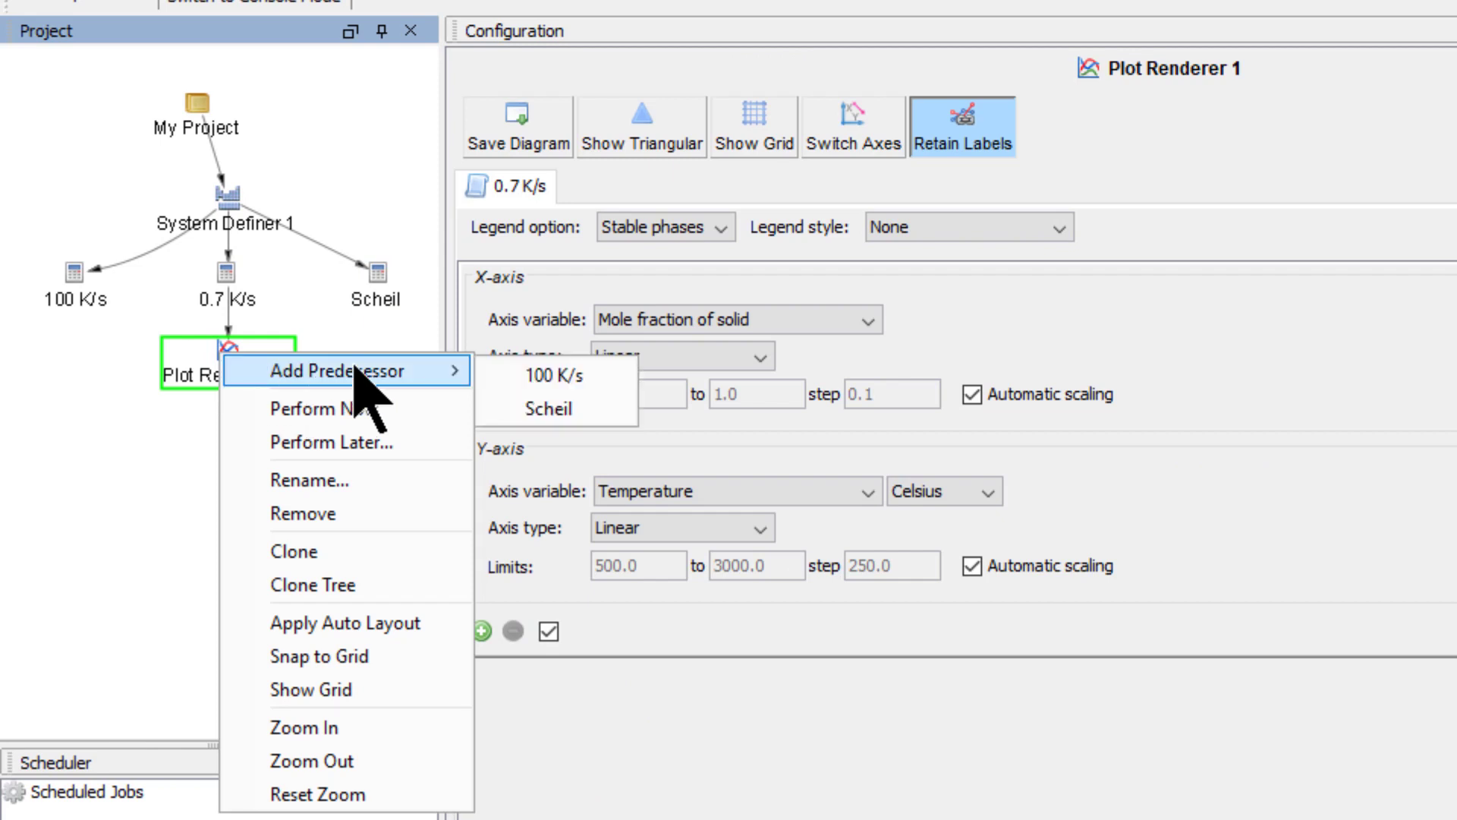
pyautogui.click(616, 375)
pyautogui.rightClick(240, 367)
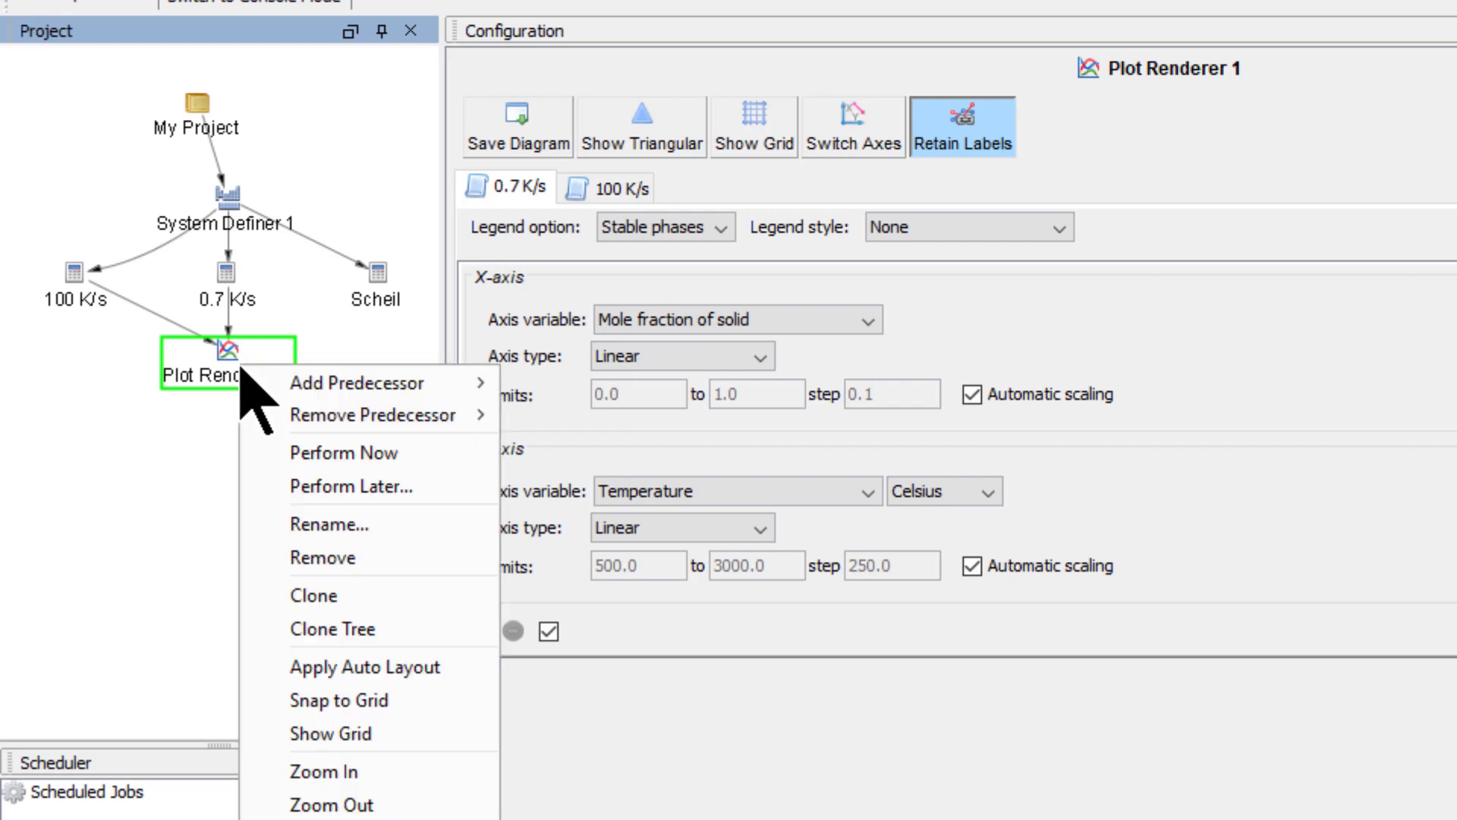
pyautogui.moveTo(264, 377)
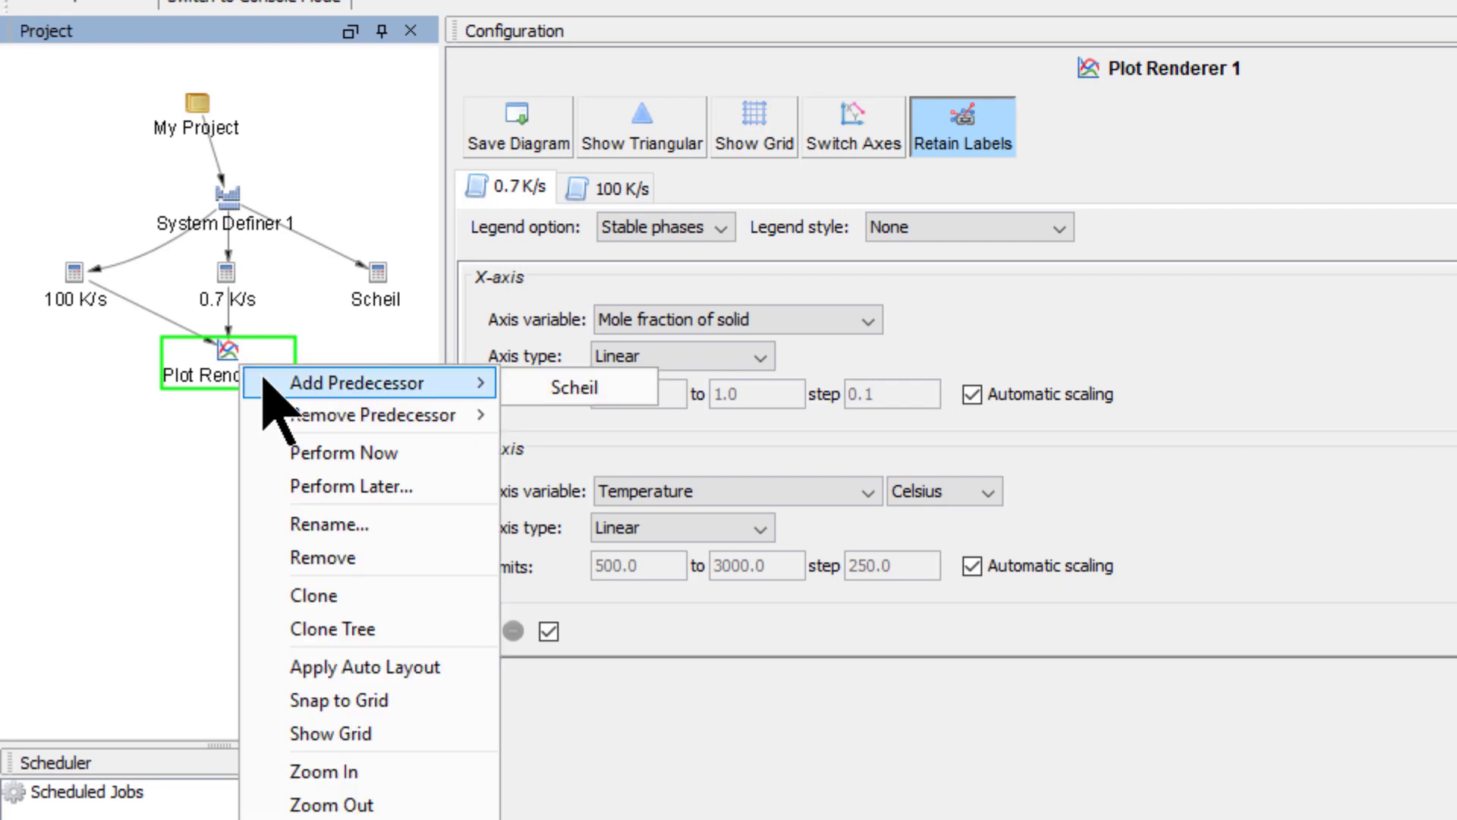
pyautogui.click(616, 388)
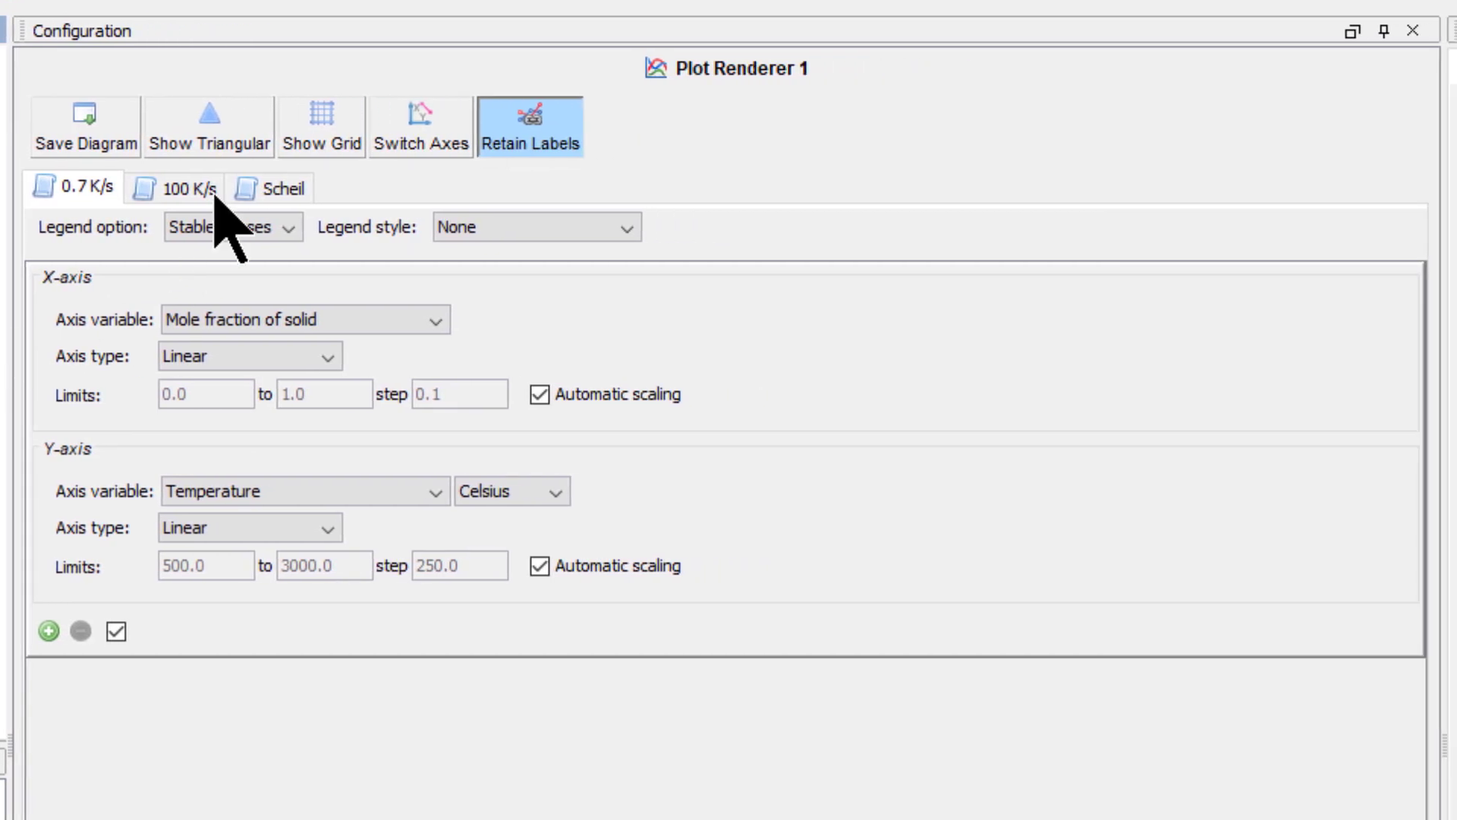
# Turn on the plot grid and set the 0.7 K/s curve legend to Axis quantity.
pyautogui.click(325, 144)
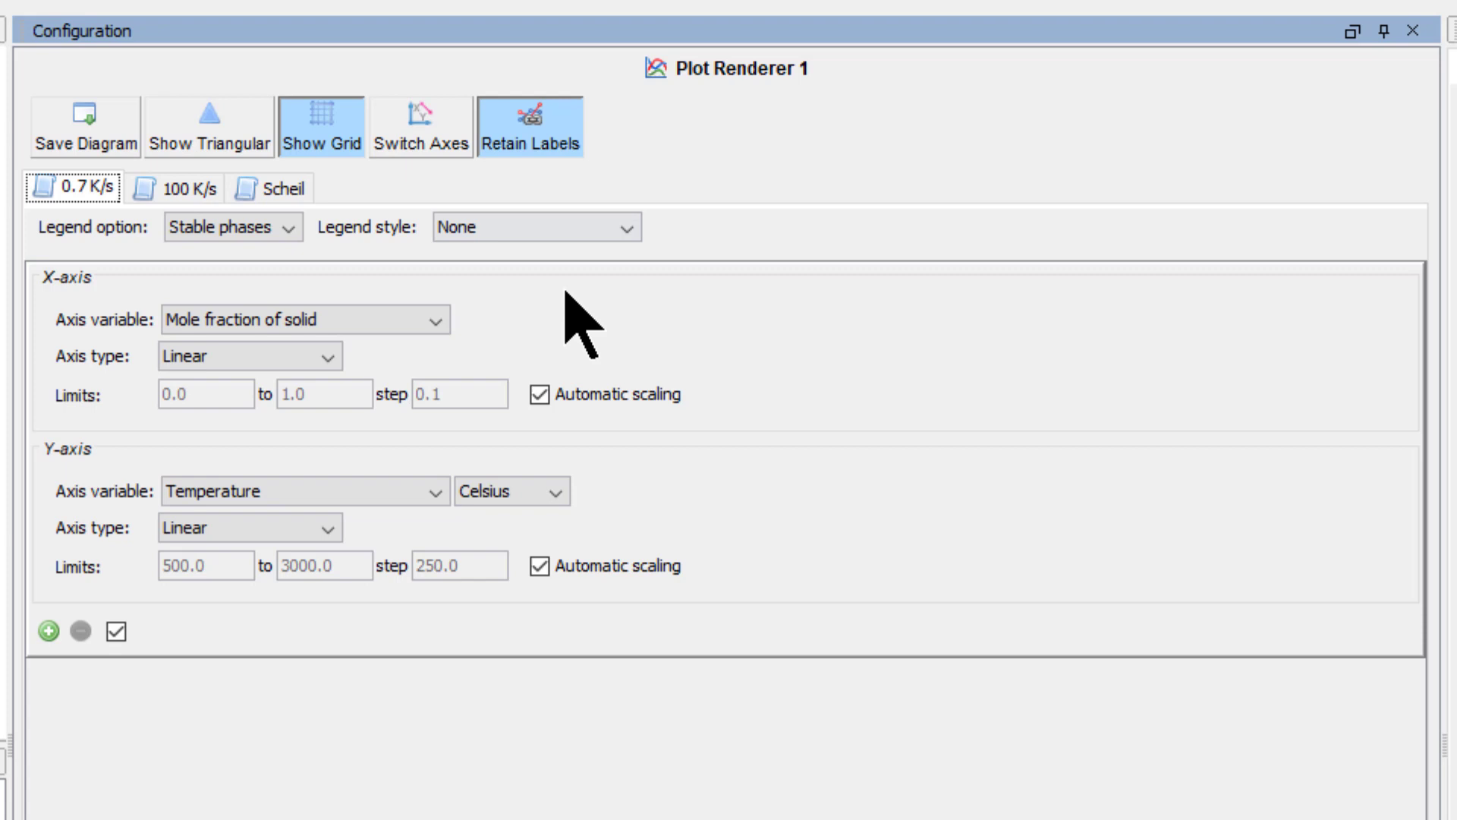
pyautogui.click(265, 232)
pyautogui.click(246, 281)
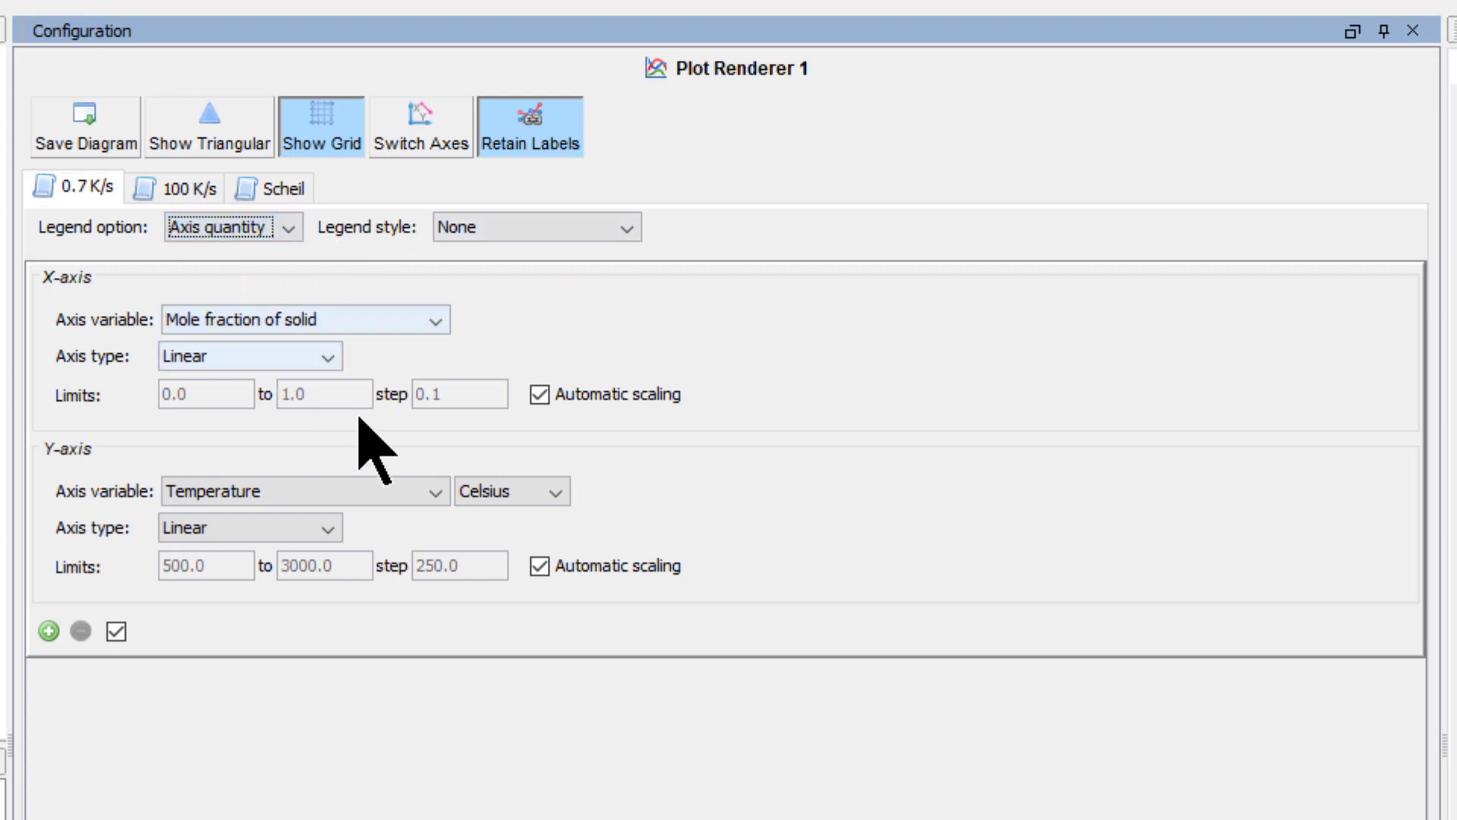
# Fix the 0.7 K/s temperature axis at 440 to 640 with step 20.
pyautogui.click(539, 567)
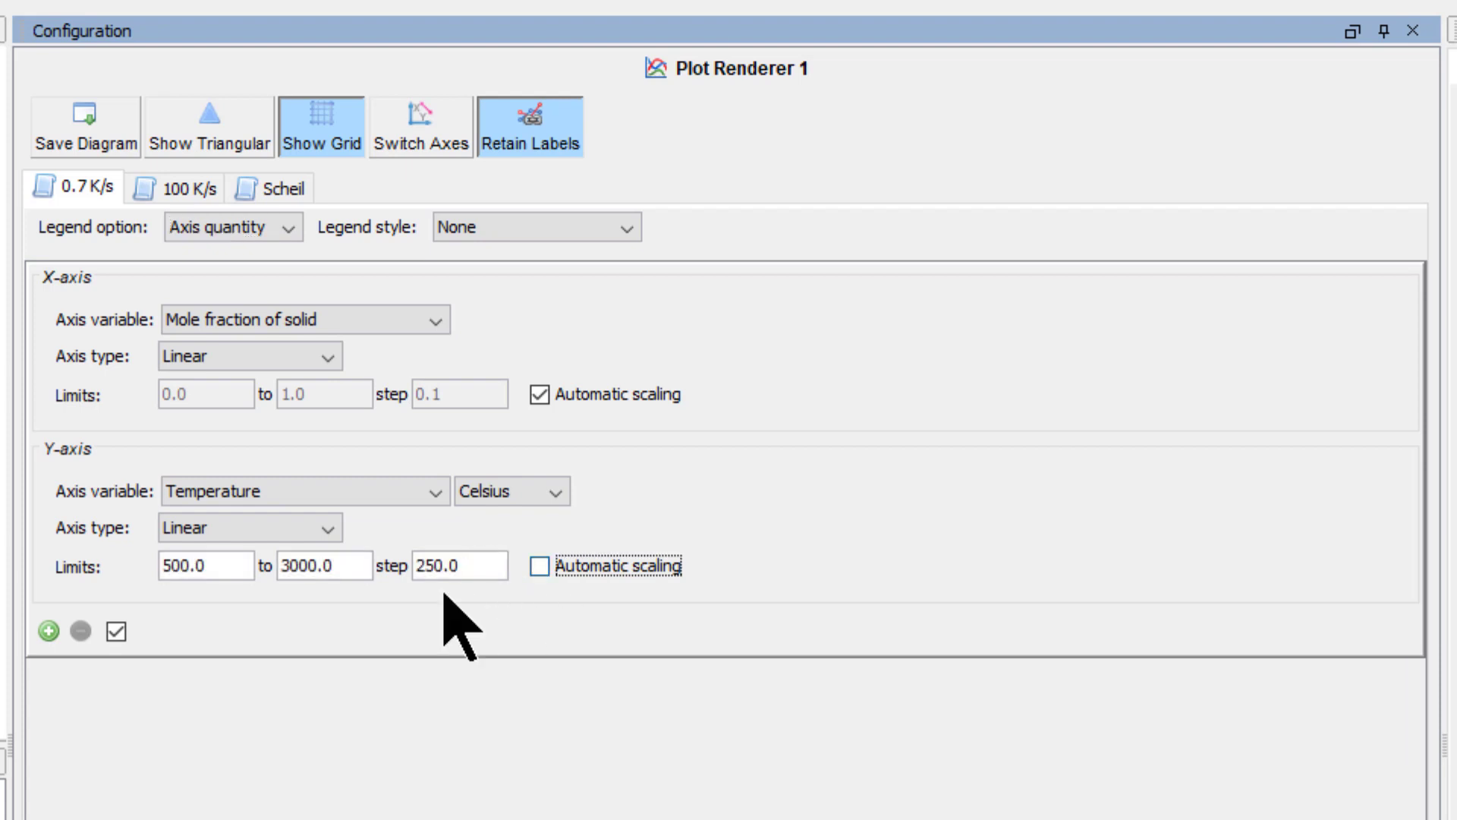
pyautogui.doubleClick(196, 566)
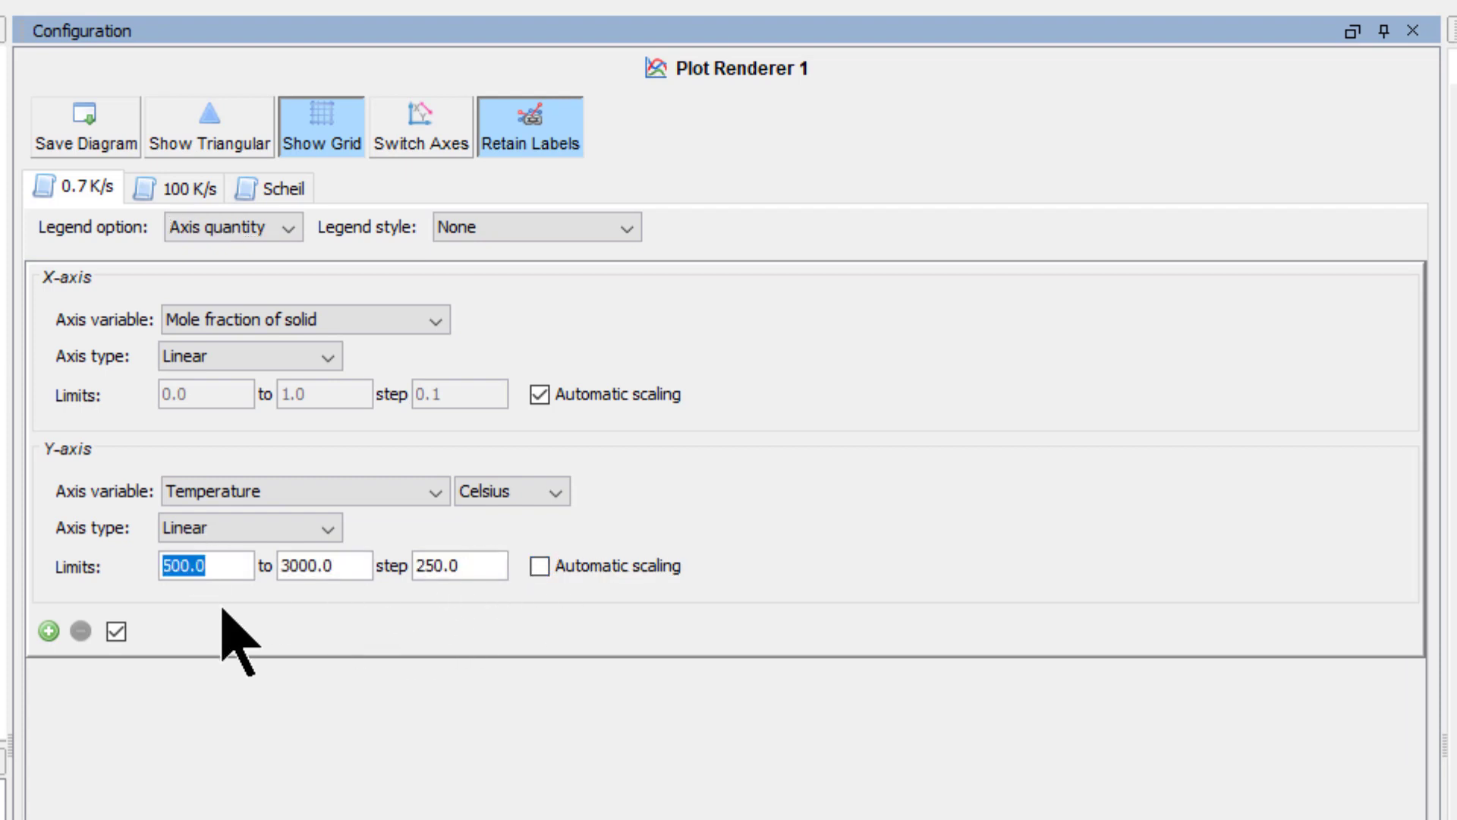
pyautogui.write('440')
pyautogui.press('Tab')
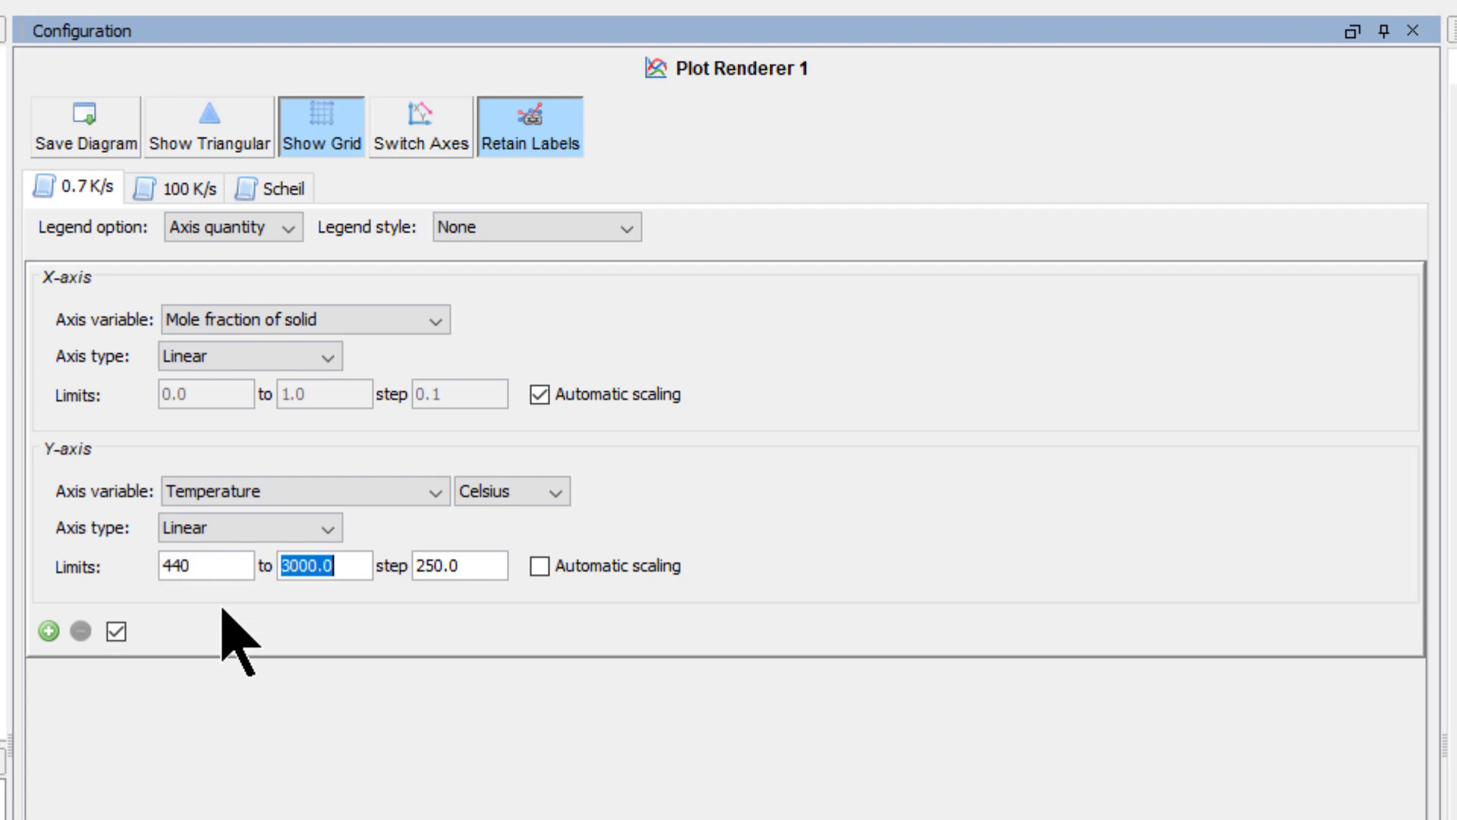
pyautogui.write('640')
pyautogui.press('Tab')
pyautogui.write('20')
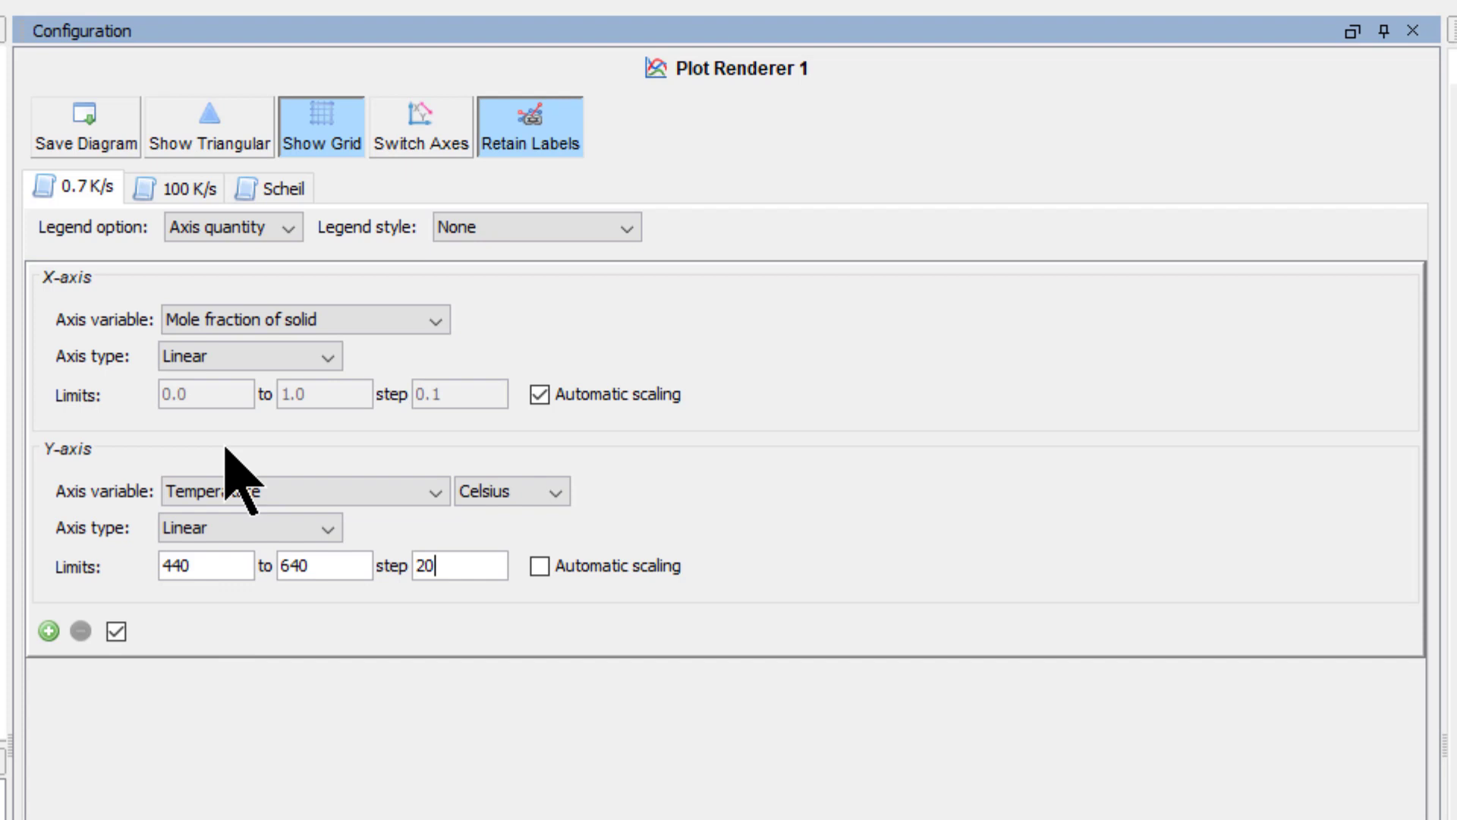
# Set the 100 K/s and Scheil curve legends to Axis quantity.
pyautogui.click(201, 189)
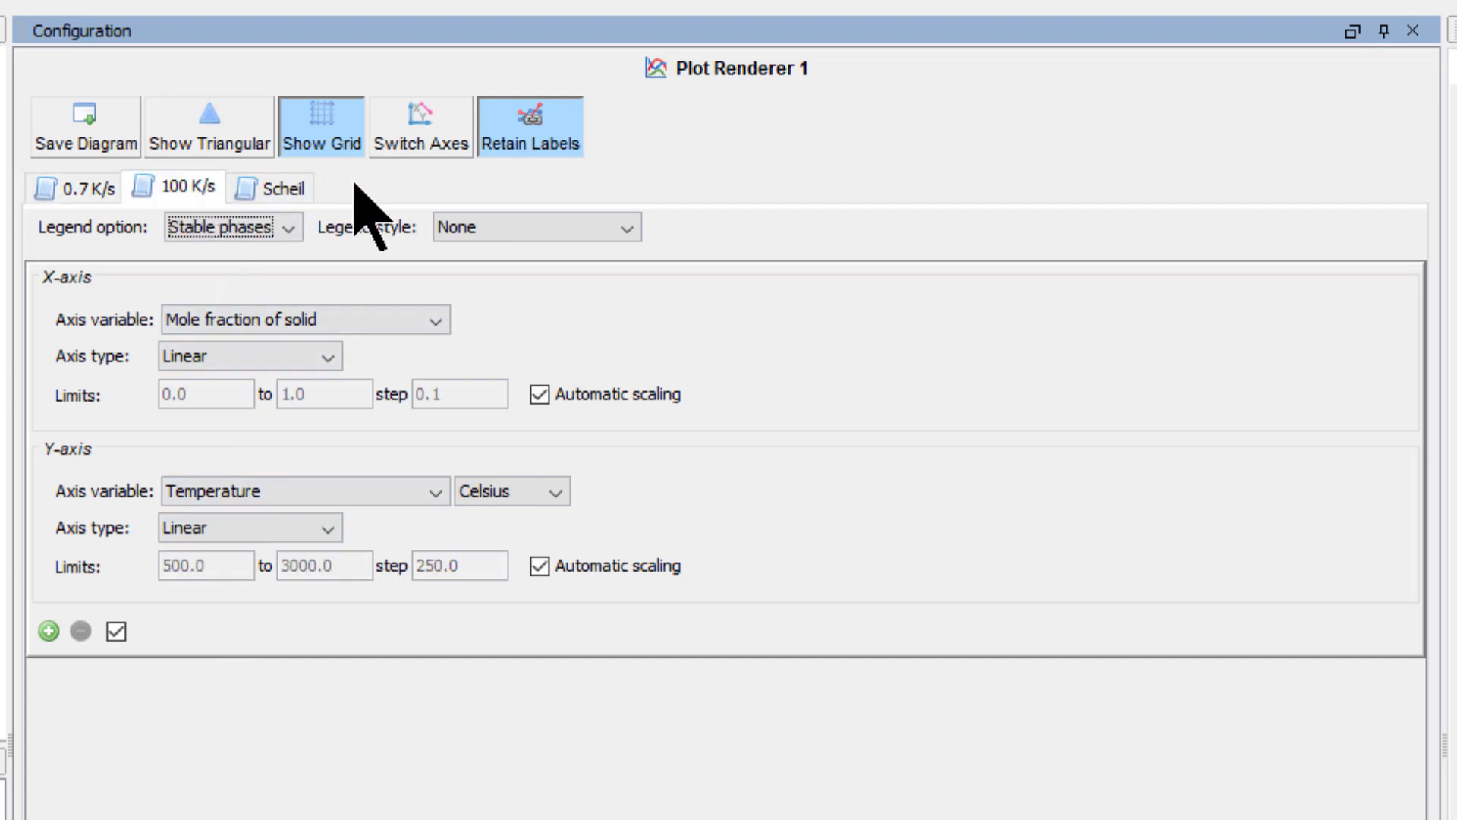
pyautogui.click(278, 234)
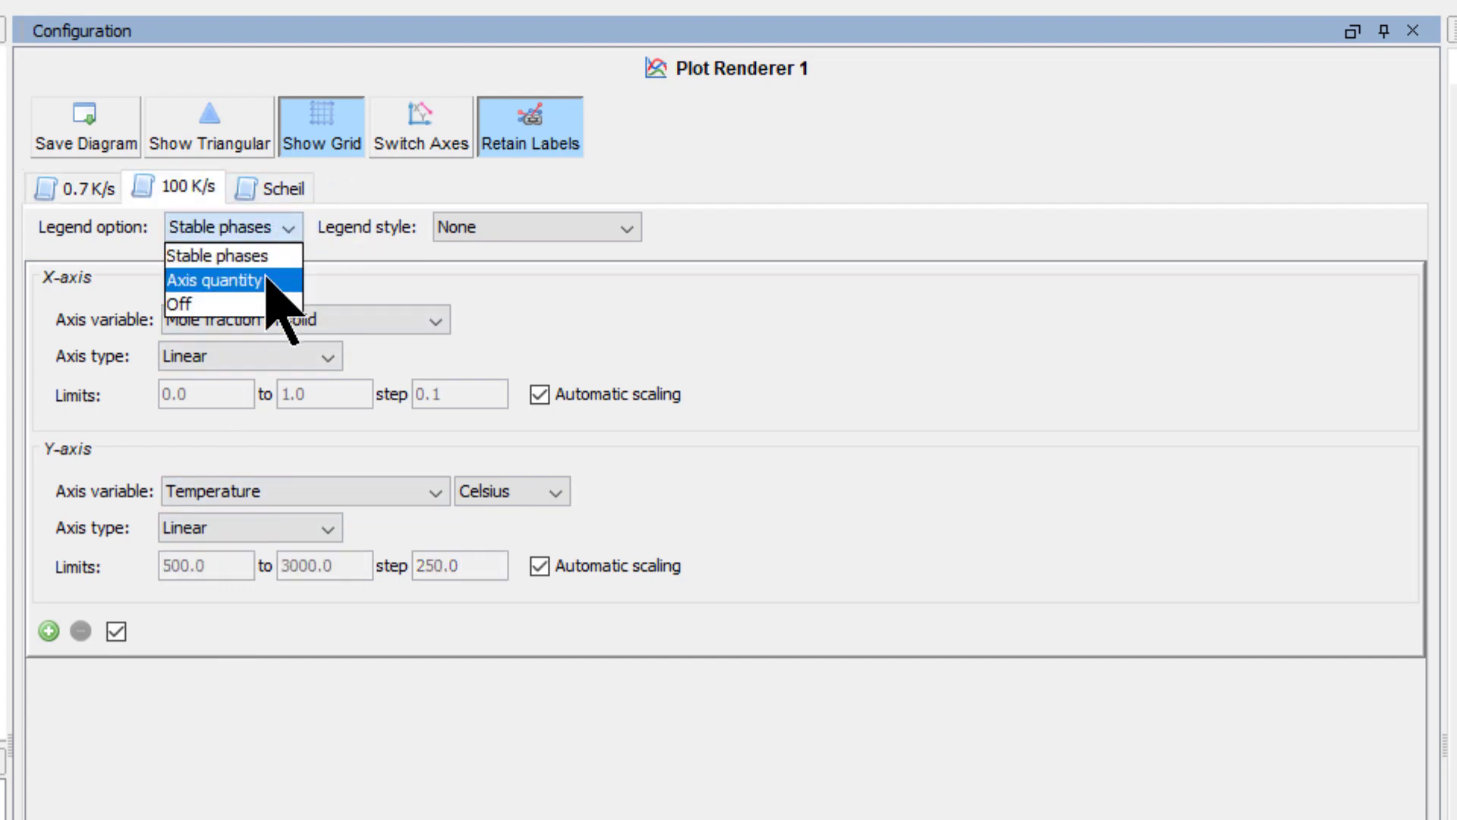
pyautogui.click(271, 278)
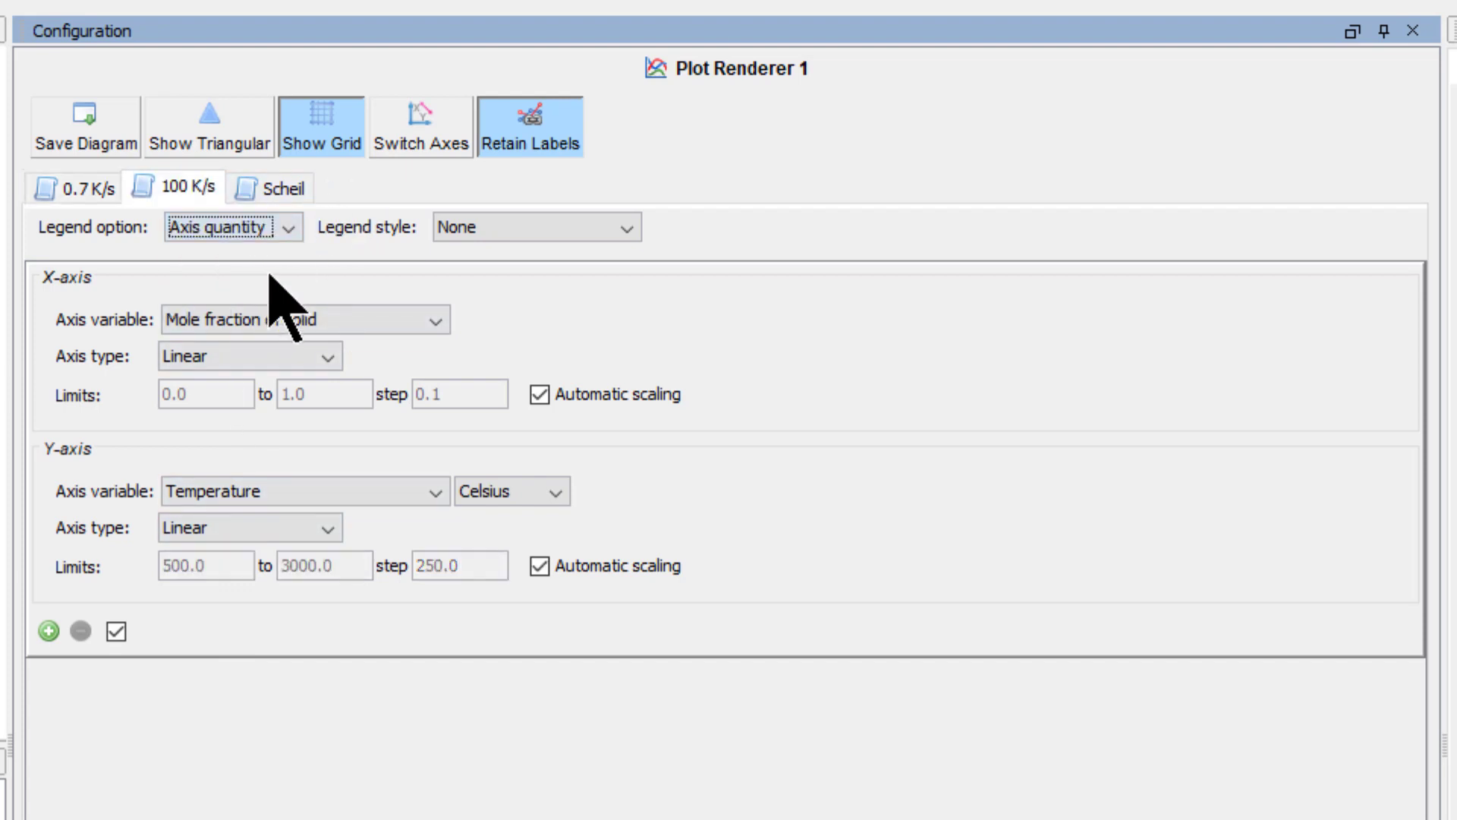
pyautogui.click(281, 193)
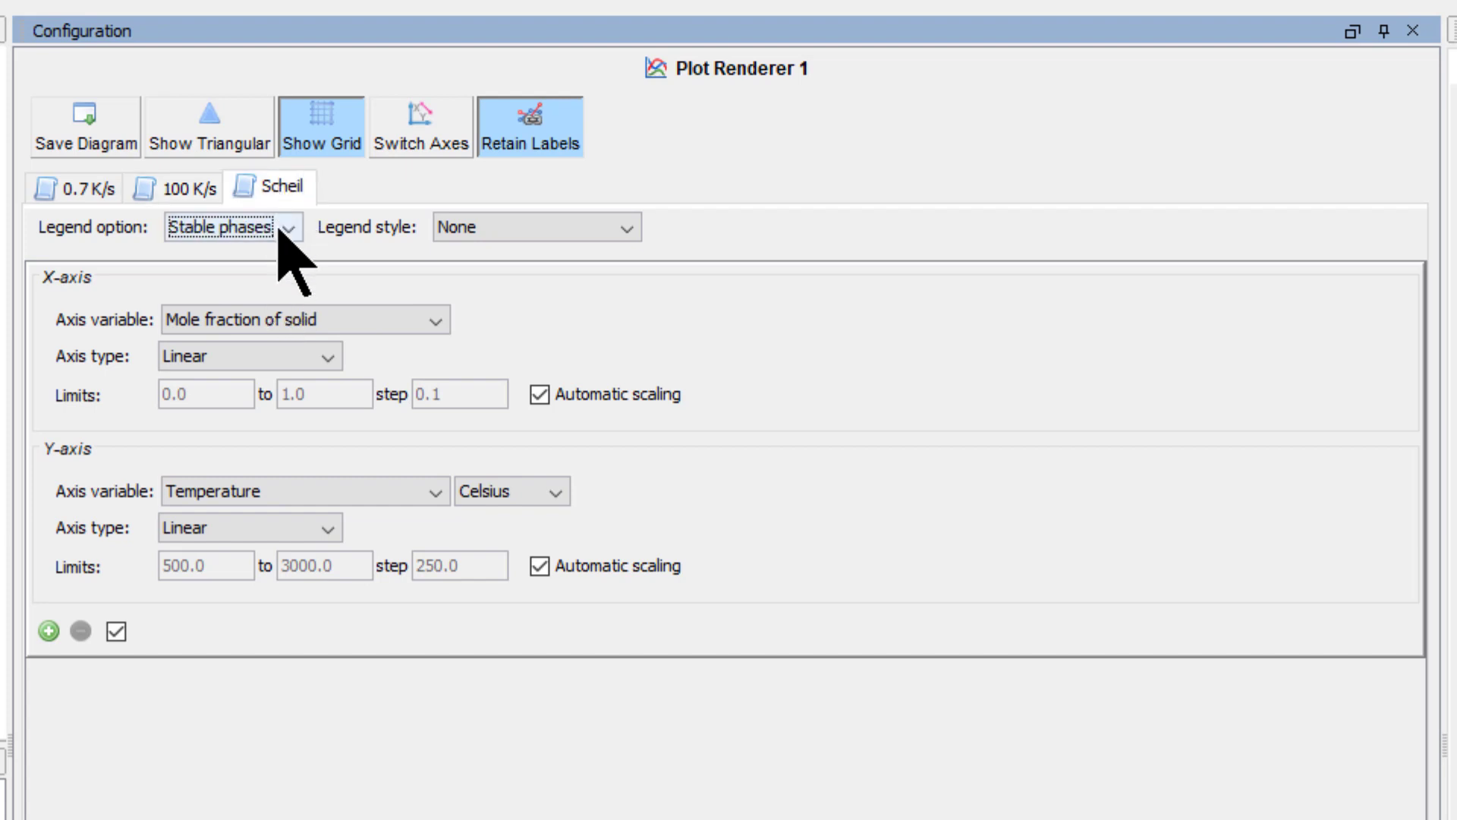
pyautogui.click(283, 229)
pyautogui.click(276, 281)
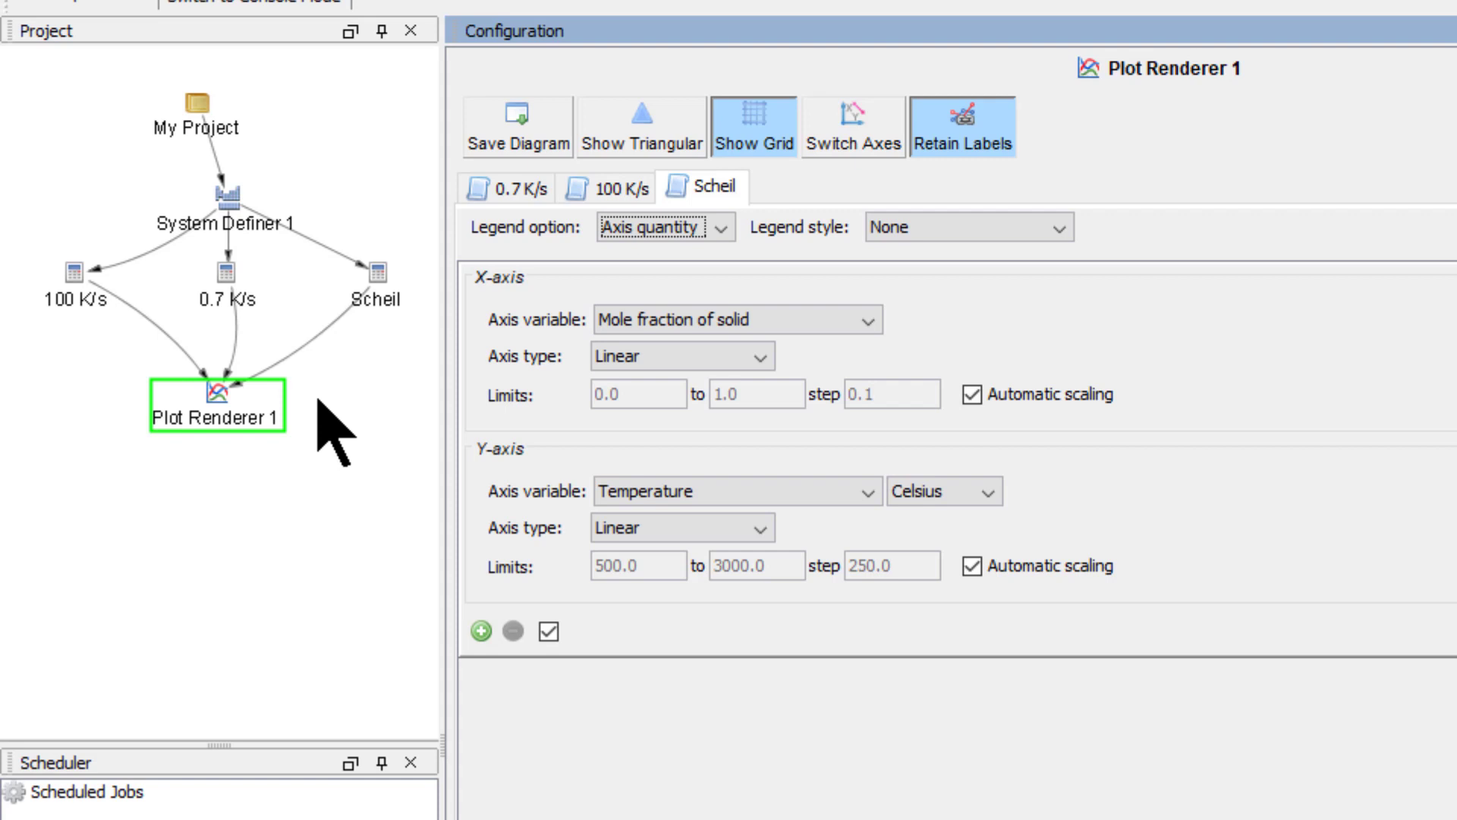
# Add an Experimental File Reader to My Project loading WA_AA7075.EXP.
pyautogui.rightClick(205, 106)
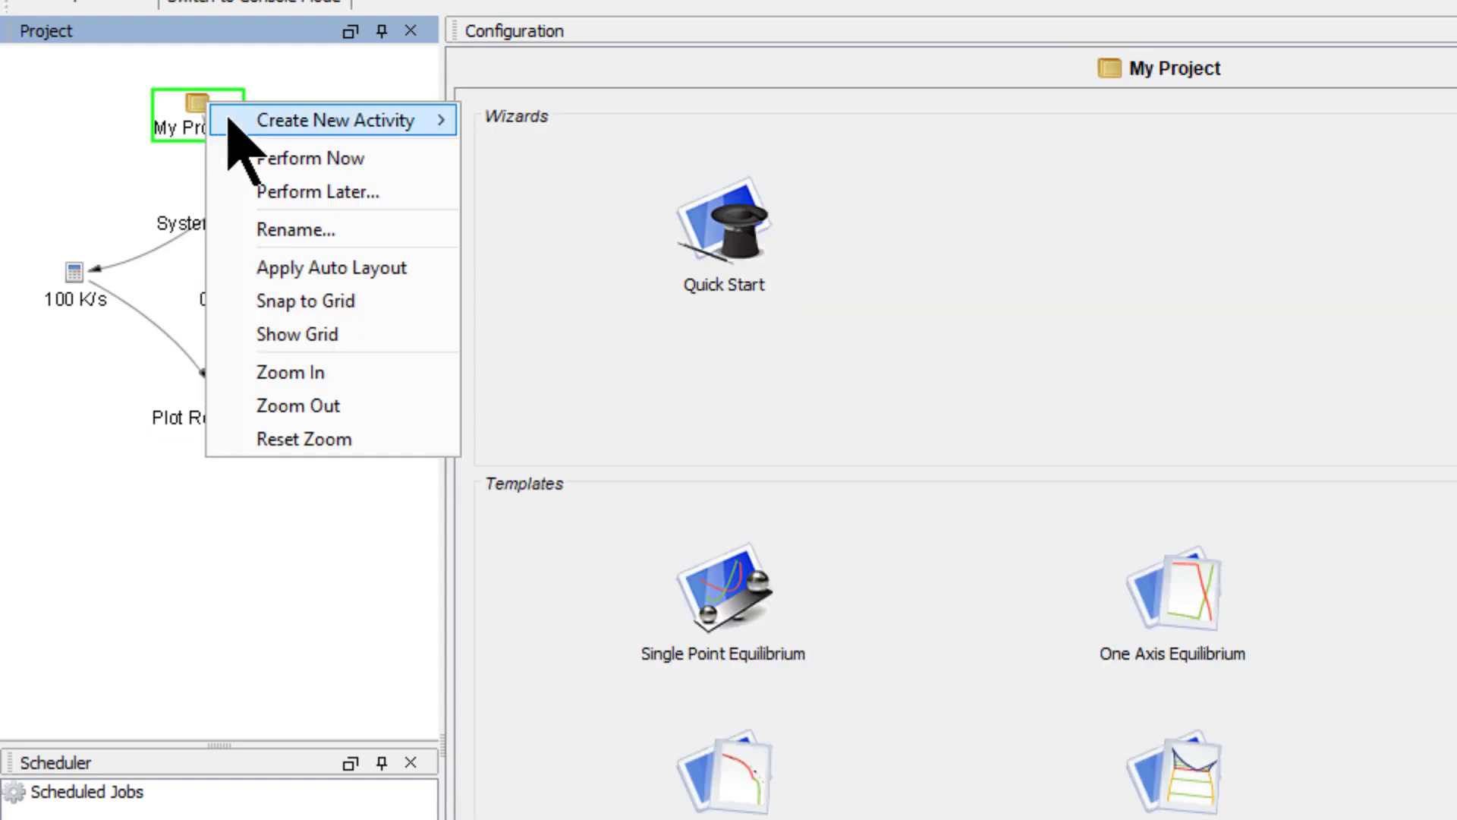
pyautogui.moveTo(234, 123)
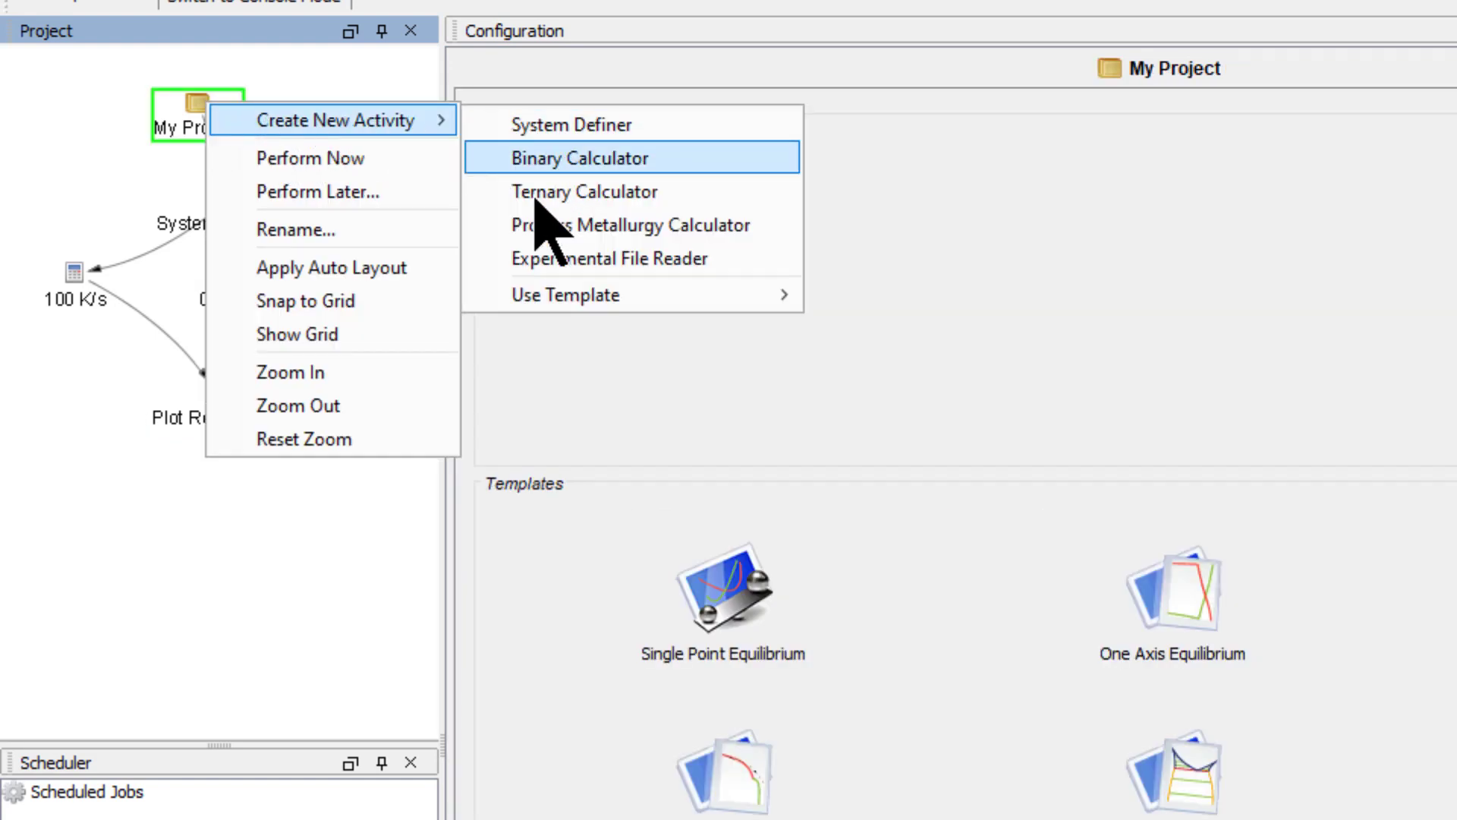
pyautogui.click(747, 262)
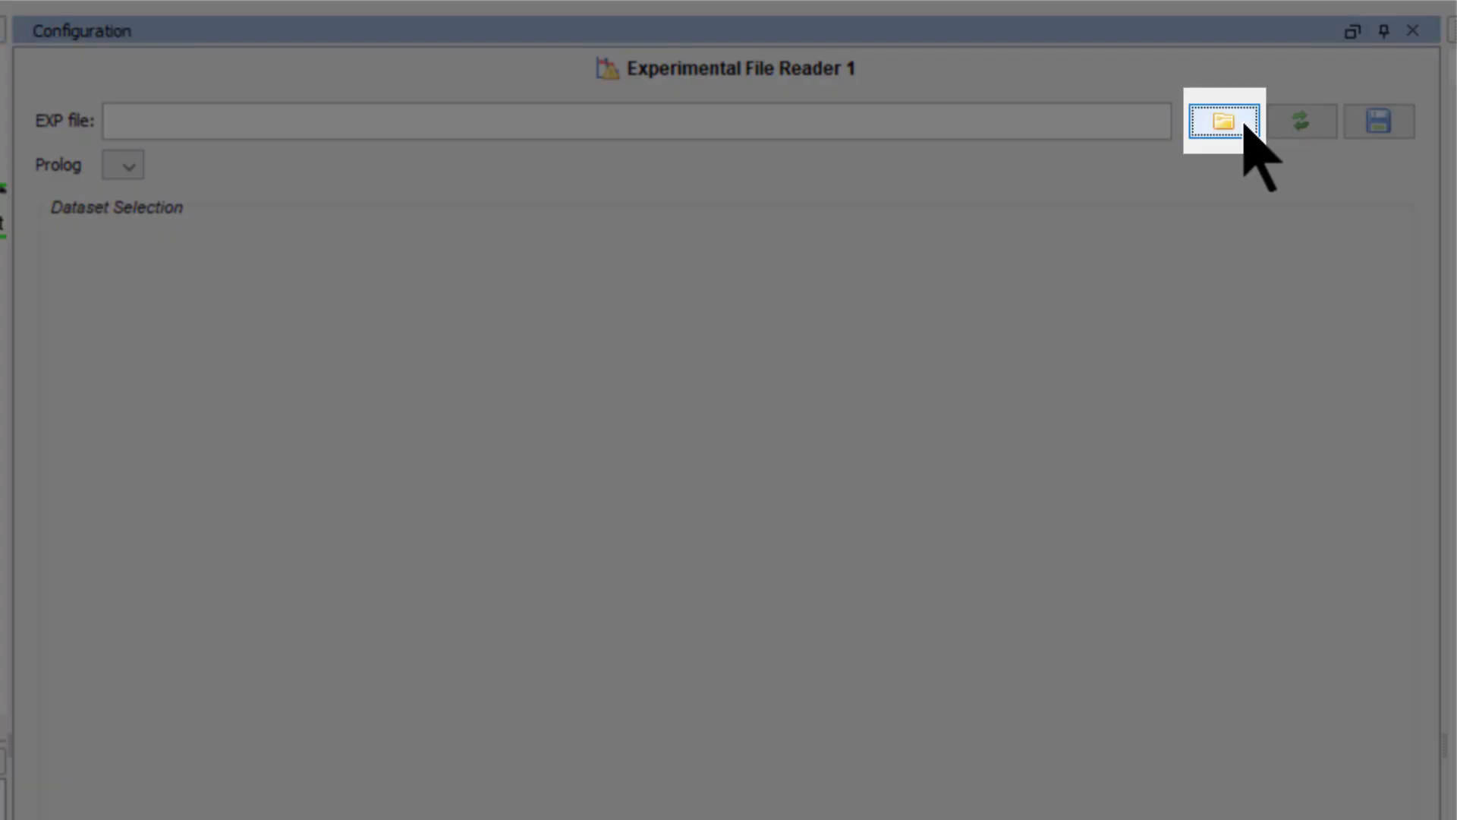
pyautogui.click(1223, 122)
pyautogui.click(501, 192)
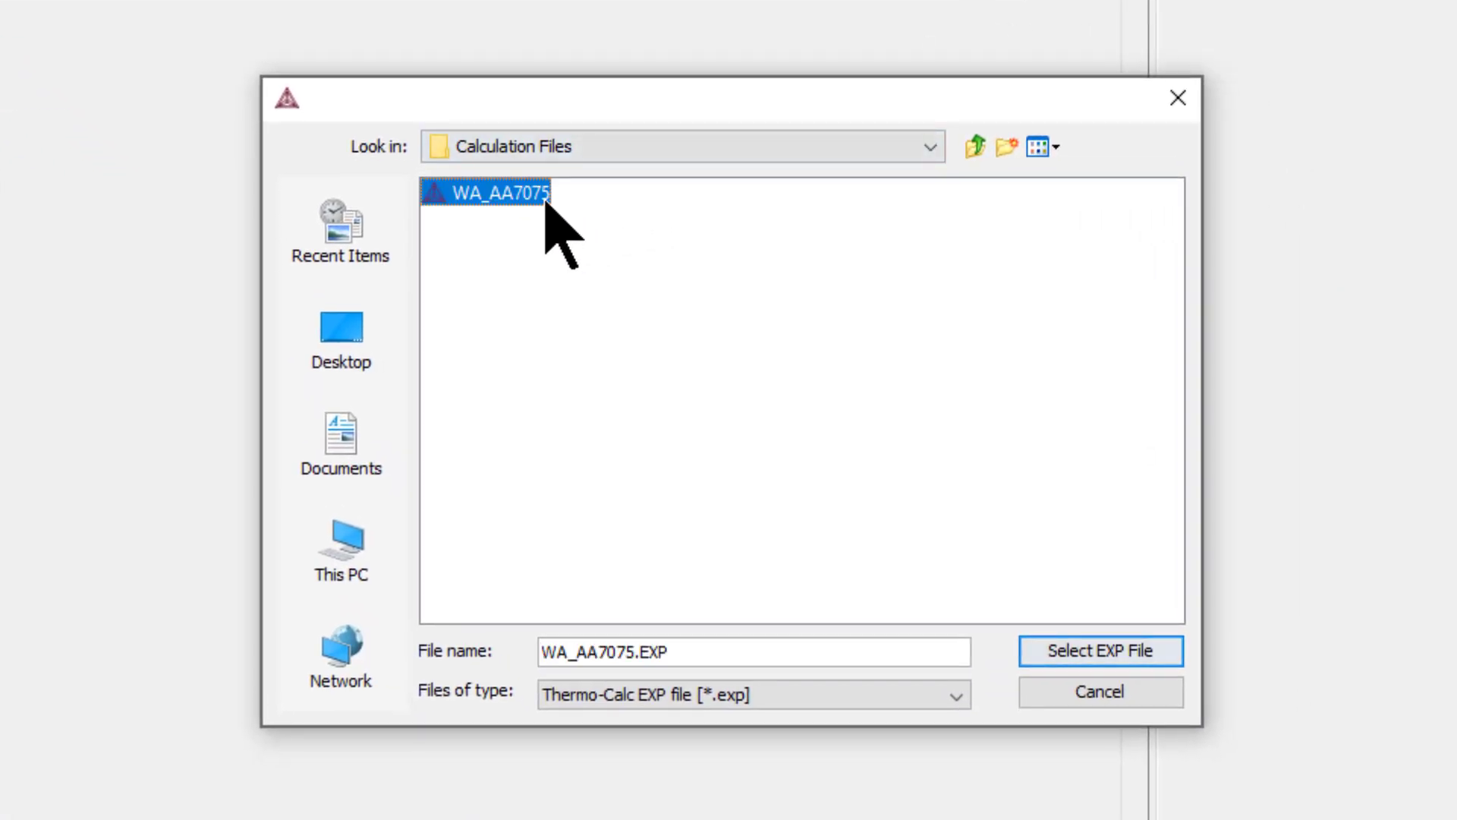
pyautogui.doubleClick(516, 193)
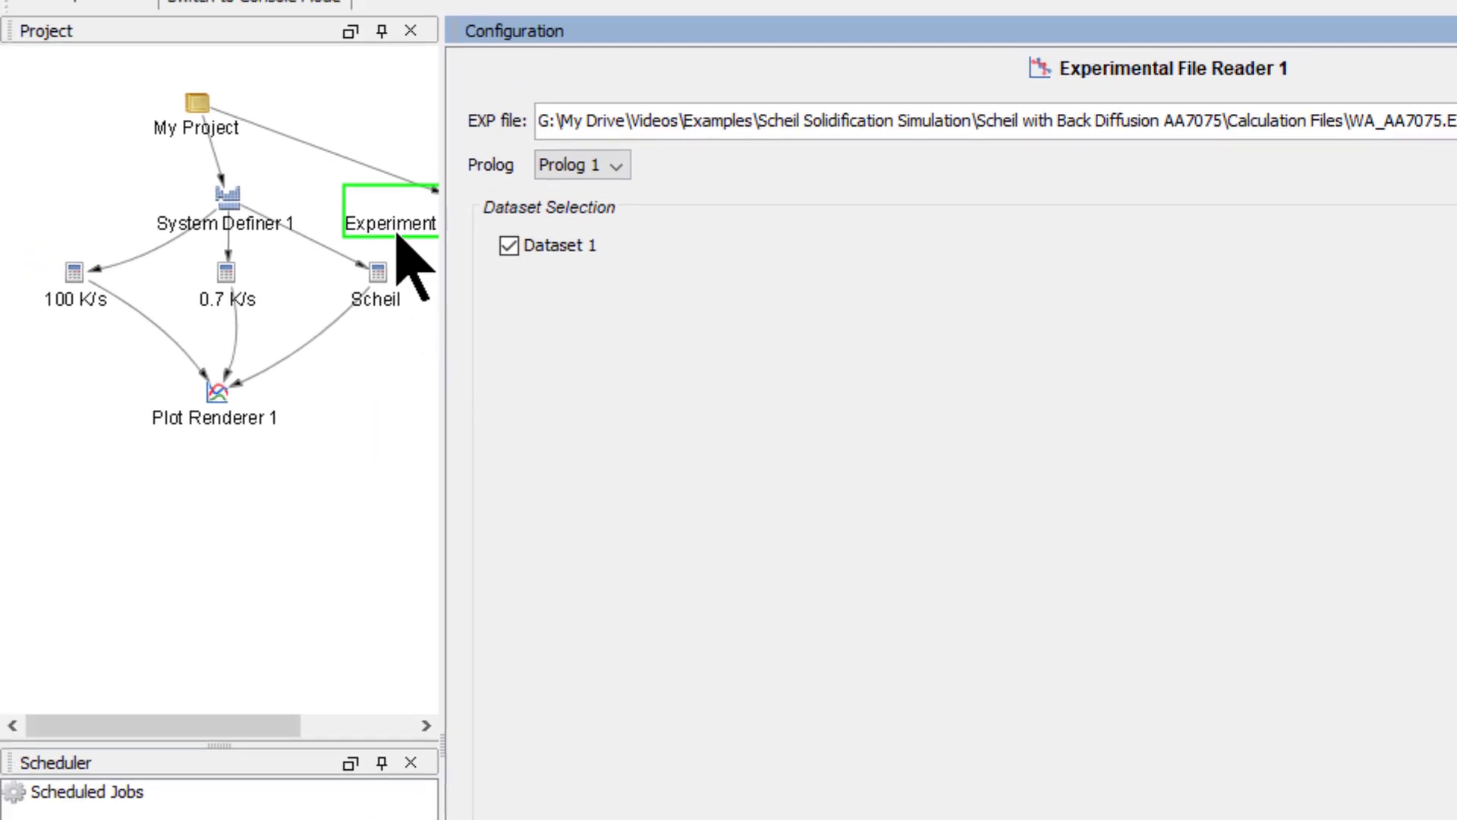
pyautogui.moveTo(398, 237); pyautogui.dragTo(285, 196)
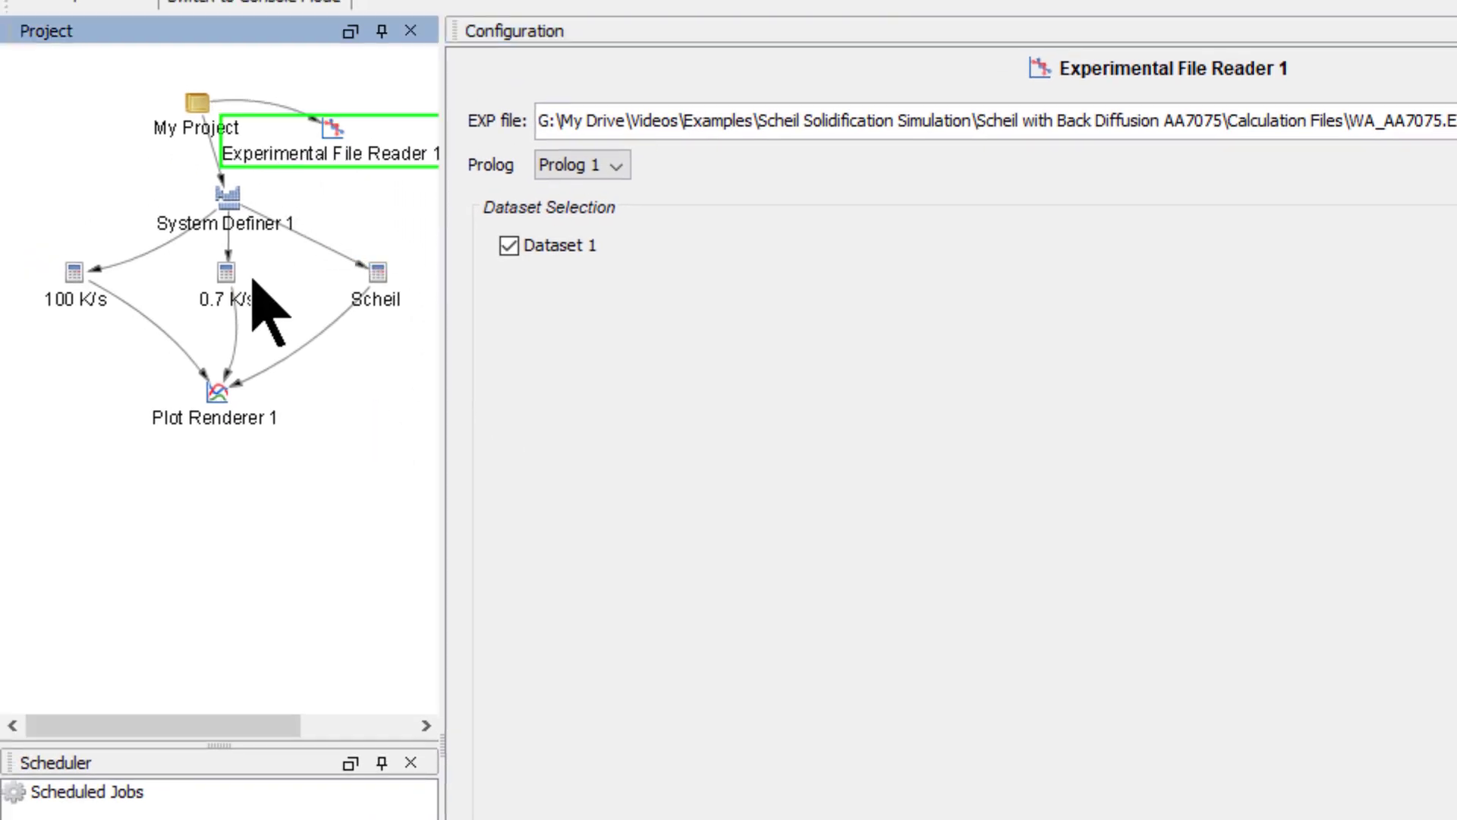
# Connect the experimental file reader as a predecessor of Plot Renderer 1.
pyautogui.rightClick(228, 402)
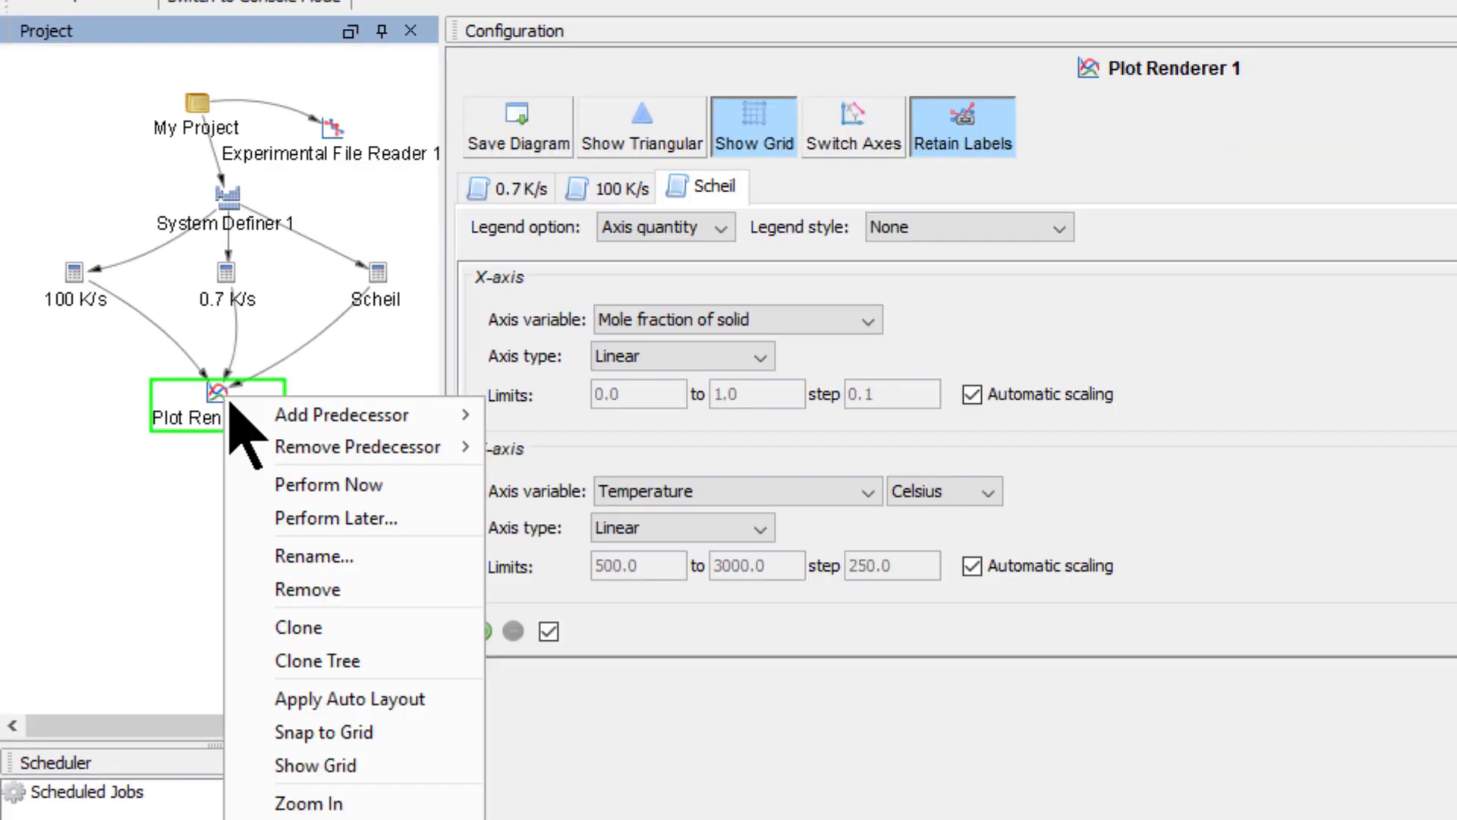
pyautogui.moveTo(272, 416)
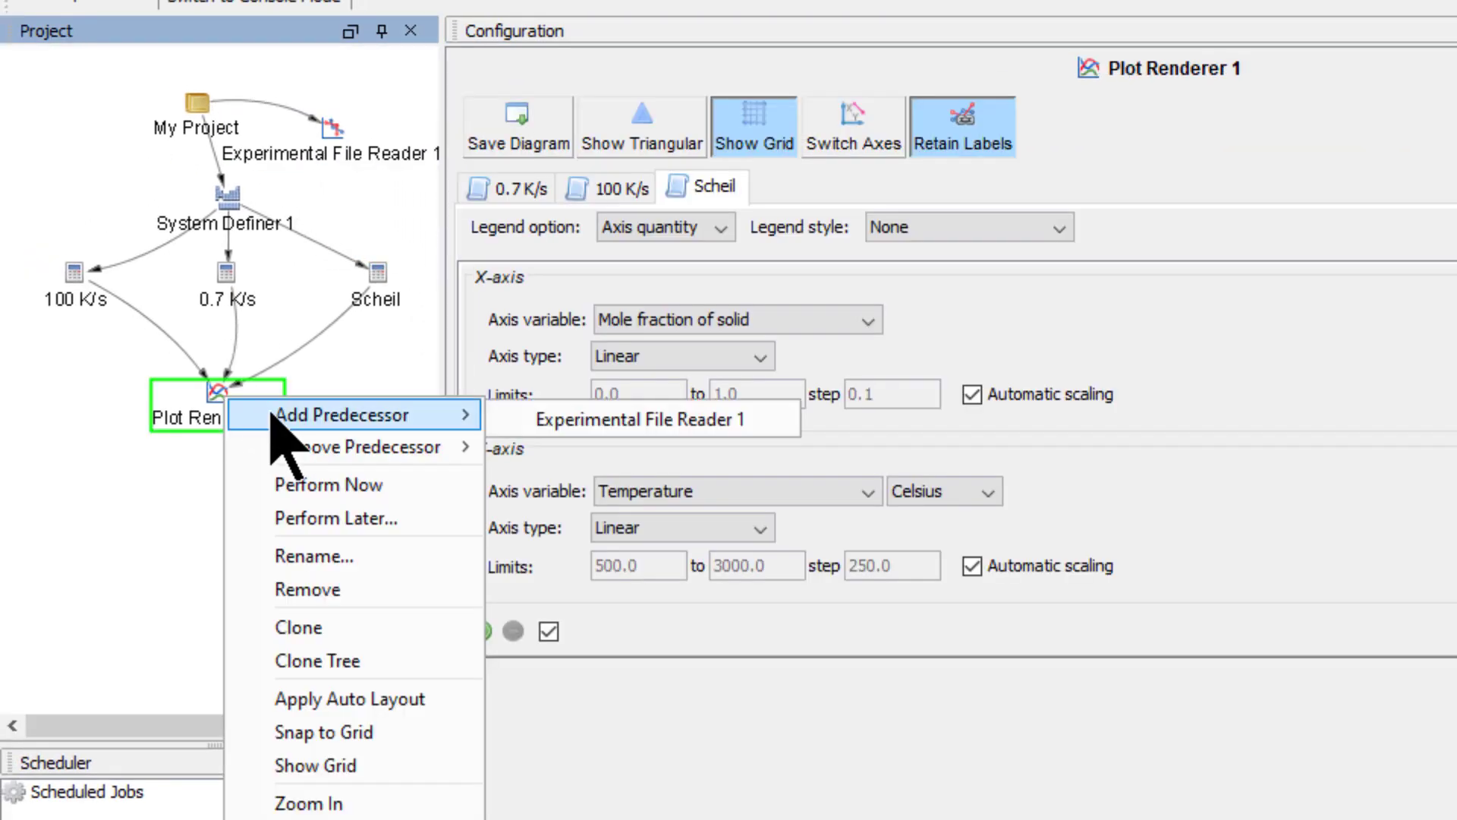
pyautogui.click(529, 420)
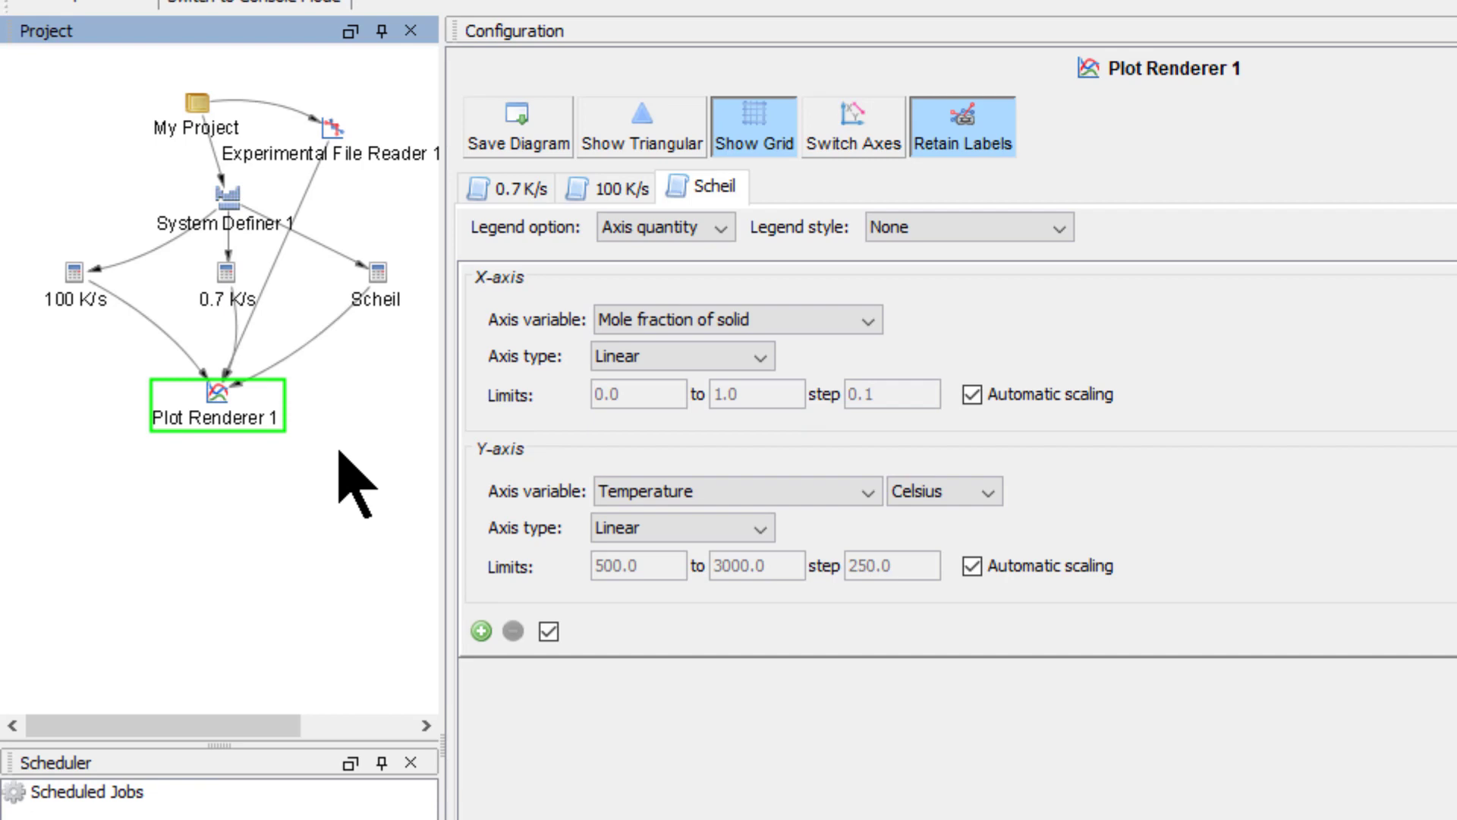
# Run Plot Renderer 1 with Perform Now to draw the four curves and experimental points.
pyautogui.rightClick(220, 406)
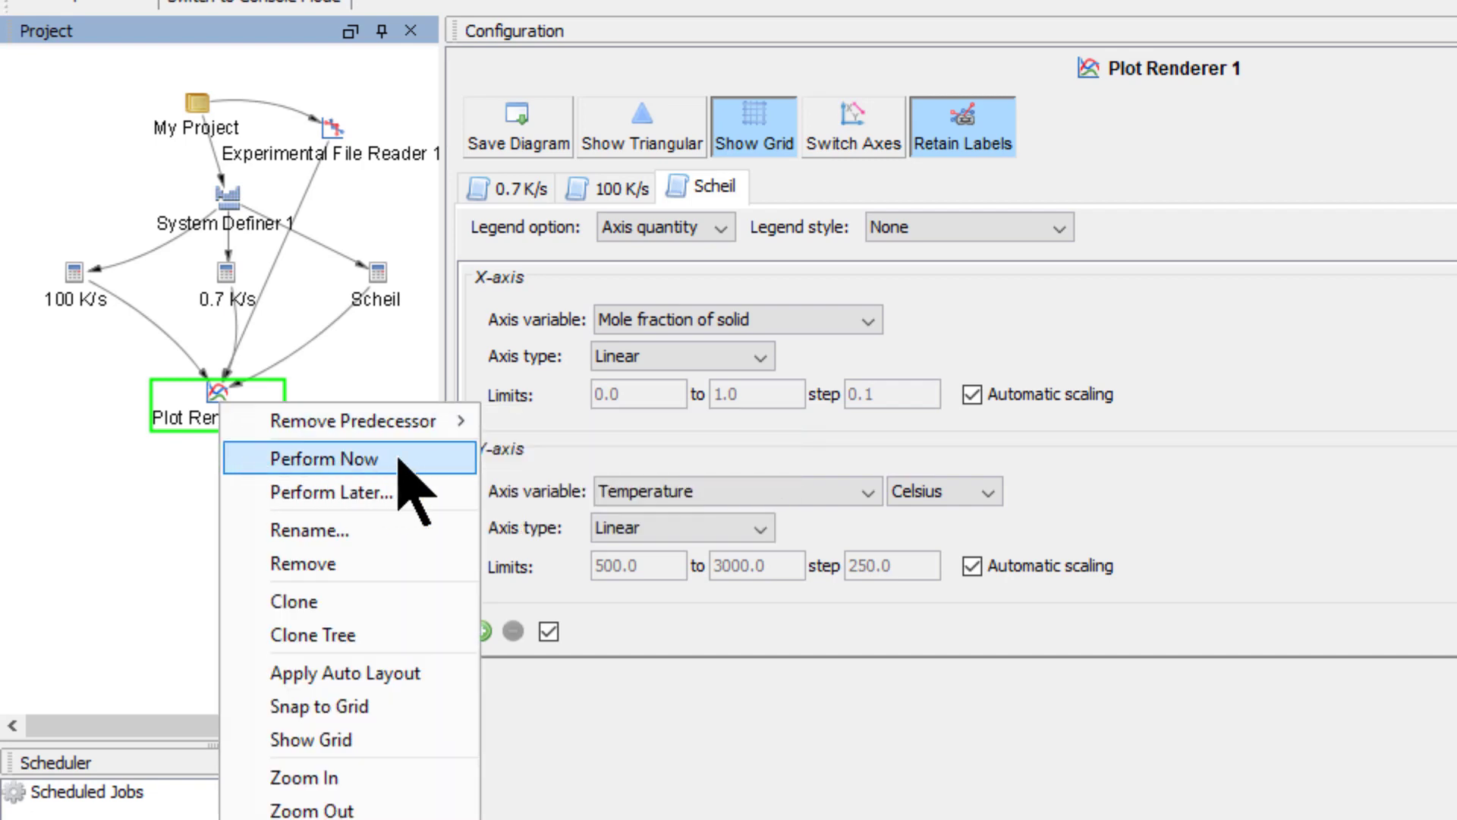